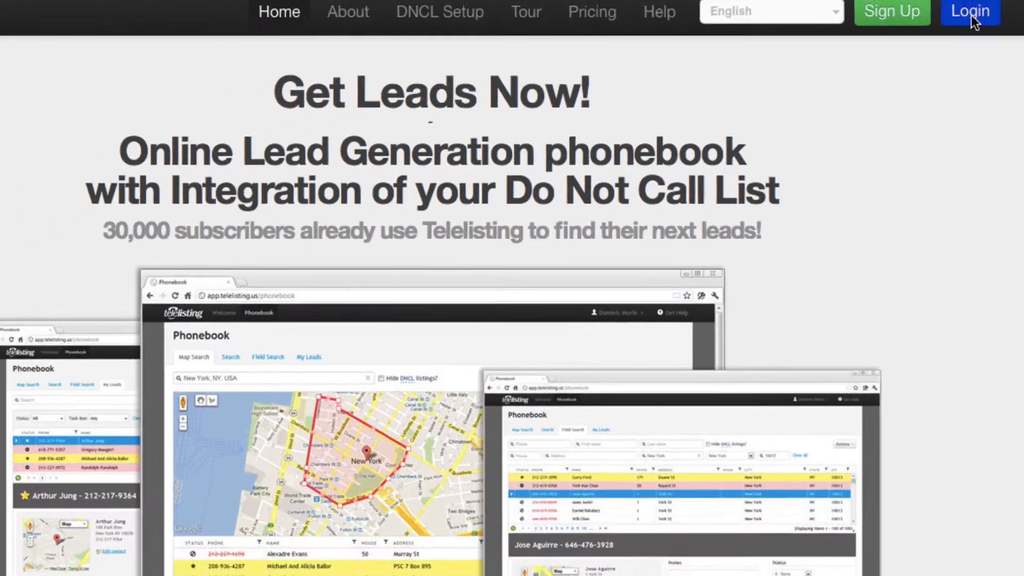
- Log in to the Telelisting account with the account's email address and password
{"action": "left_click", "coordinate": [825, 141]}
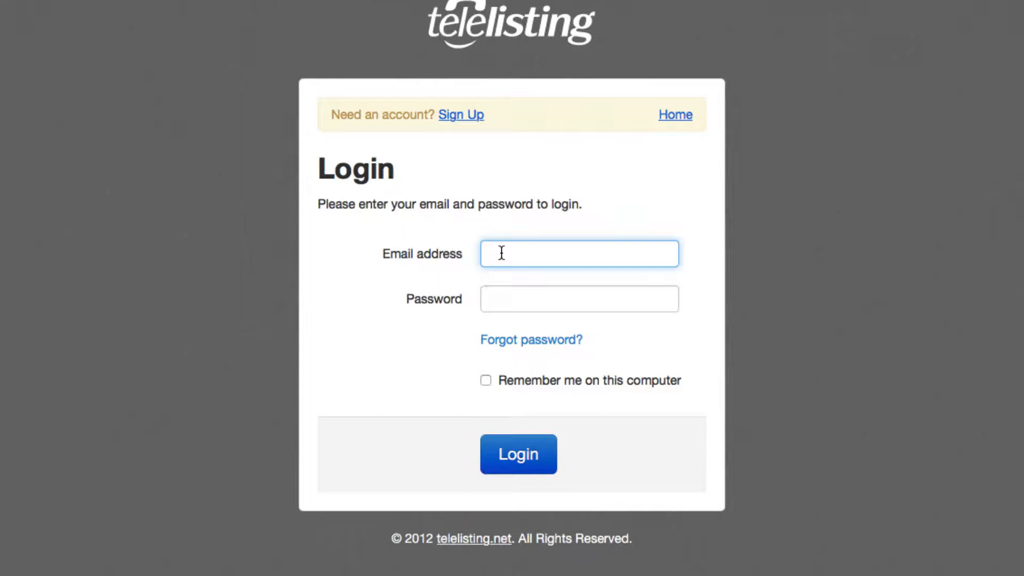
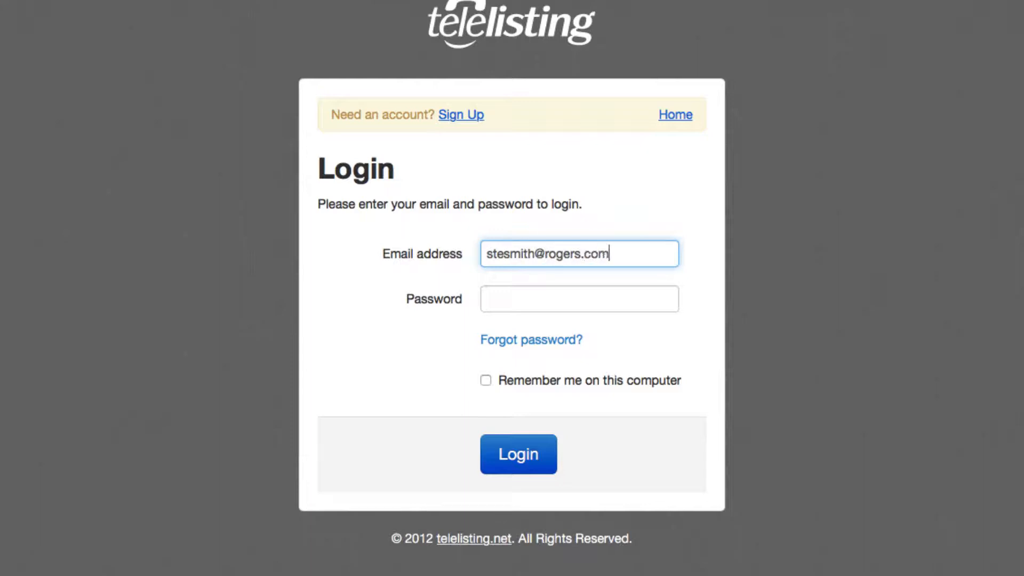
{"action": "key", "text": "Tab"}
{"action": "type", "text": "pas"}
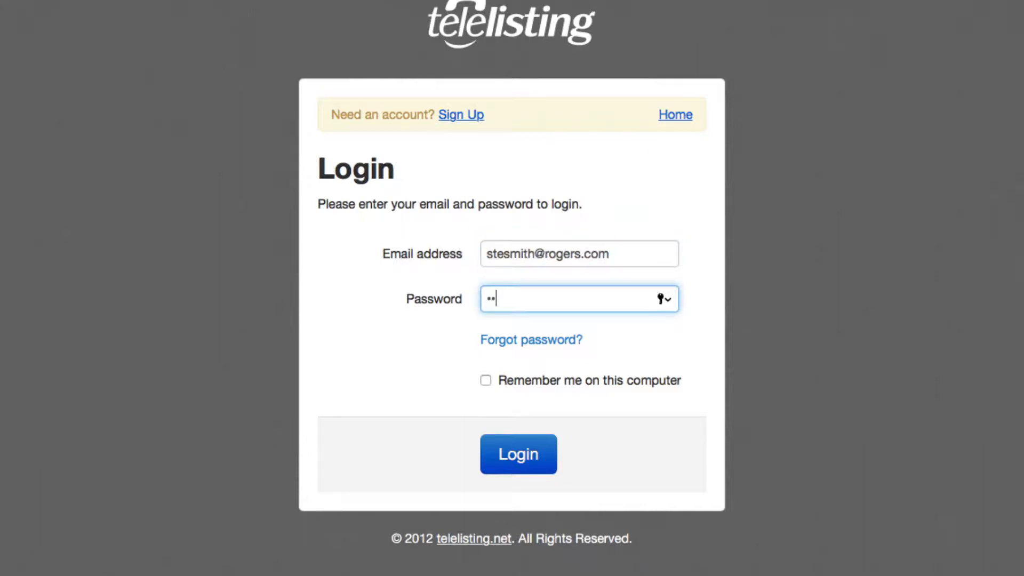
{"action": "type", "text": "sword"}
{"action": "left_click", "coordinate": [518, 458]}
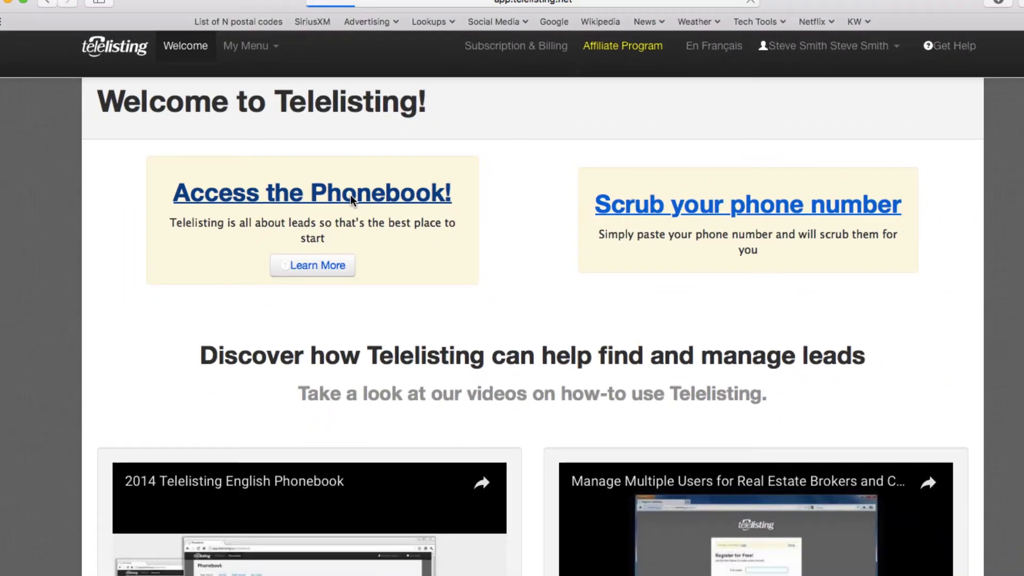
- Open the Phonebook's Map Search and locate Waterloo, ON, Canada on the map
{"action": "left_click", "coordinate": [339, 205]}
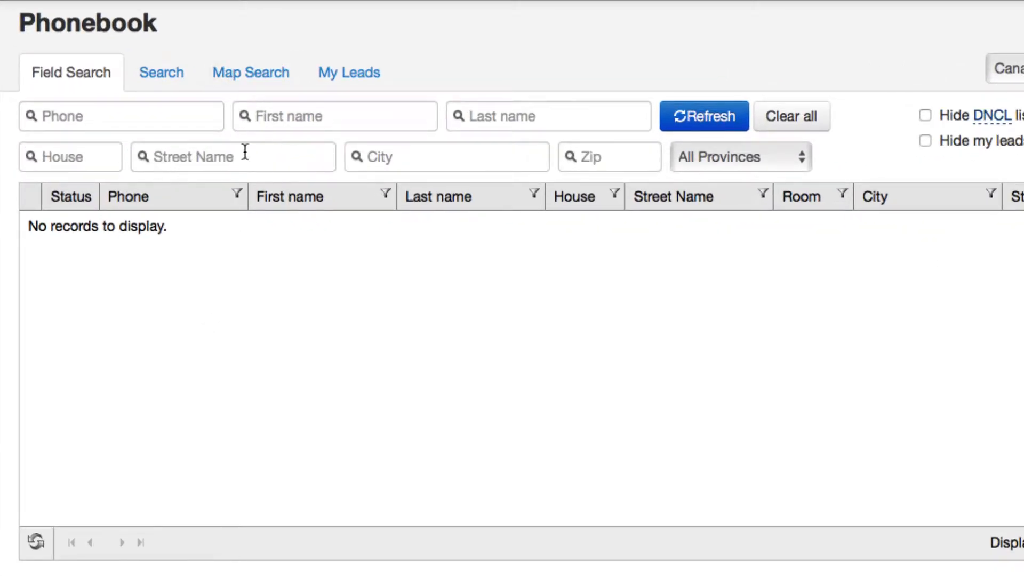
{"action": "left_click", "coordinate": [254, 72]}
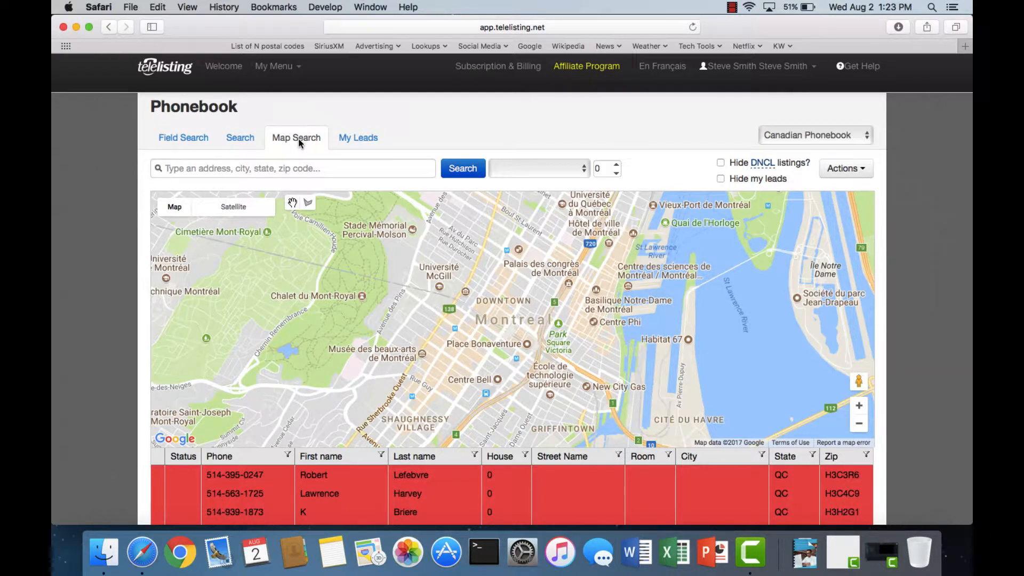
{"action": "left_click", "coordinate": [195, 139]}
{"action": "left_click", "coordinate": [224, 168]}
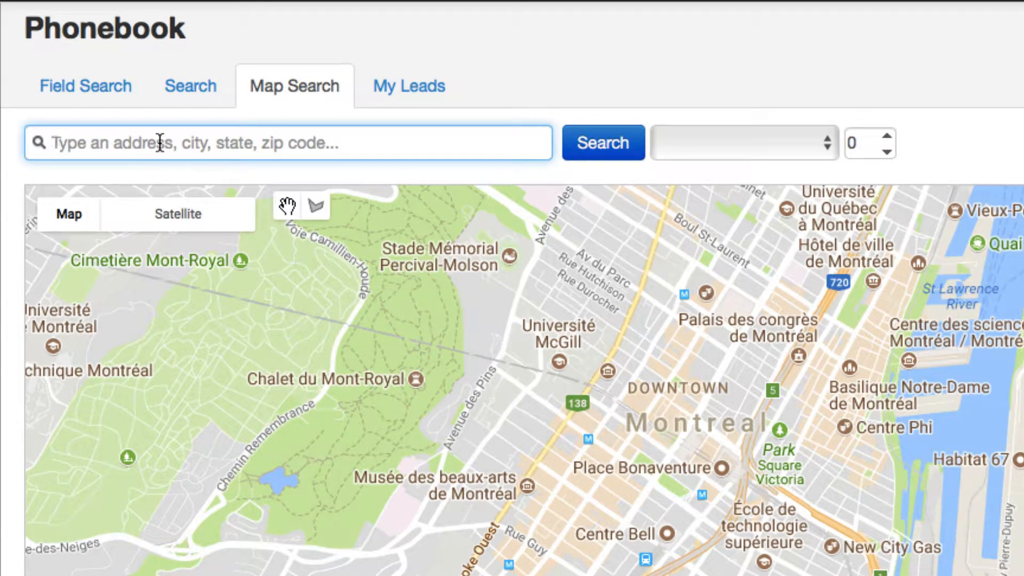
{"action": "type", "text": "Waterloo"}
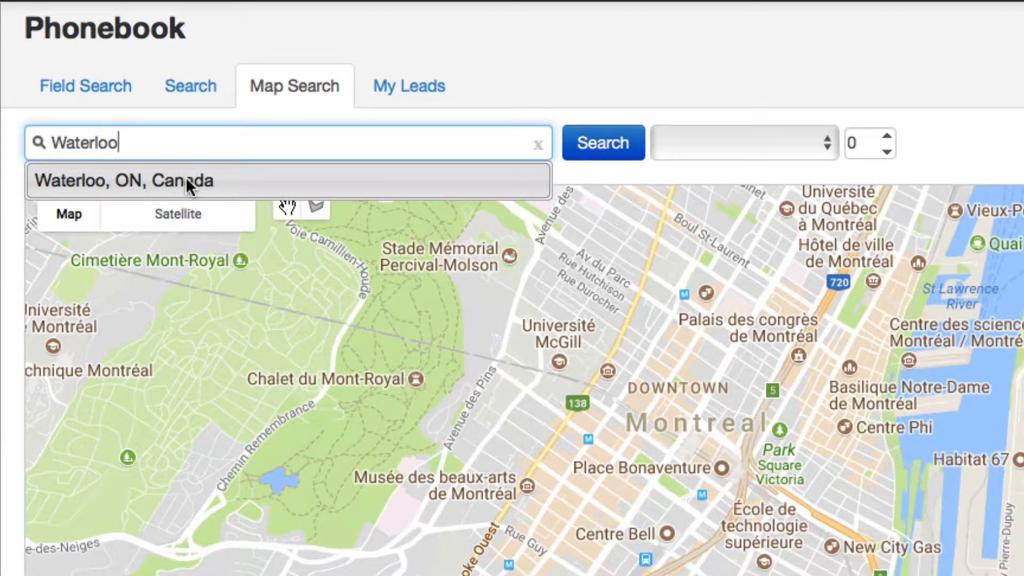
{"action": "left_click", "coordinate": [185, 181]}
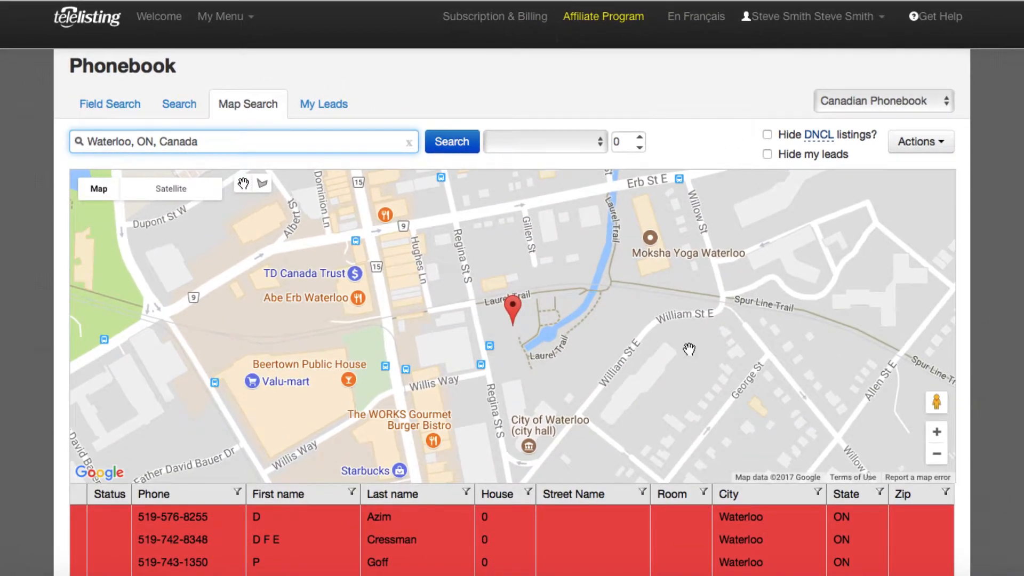
- Draw a closed search shape around the neighbourhood between Laurel Creek Conservation Area, Bearinger Rd and Albert St, with Glen Forrest Blvd inside it
{"action": "left_click", "coordinate": [938, 460]}
{"action": "left_click", "coordinate": [937, 454]}
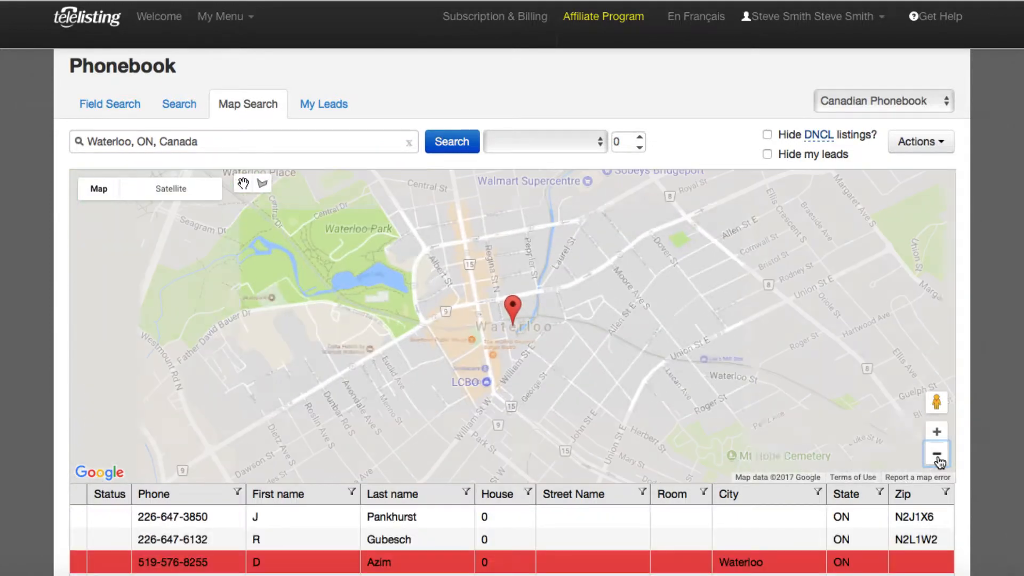
{"action": "left_click", "coordinate": [937, 454]}
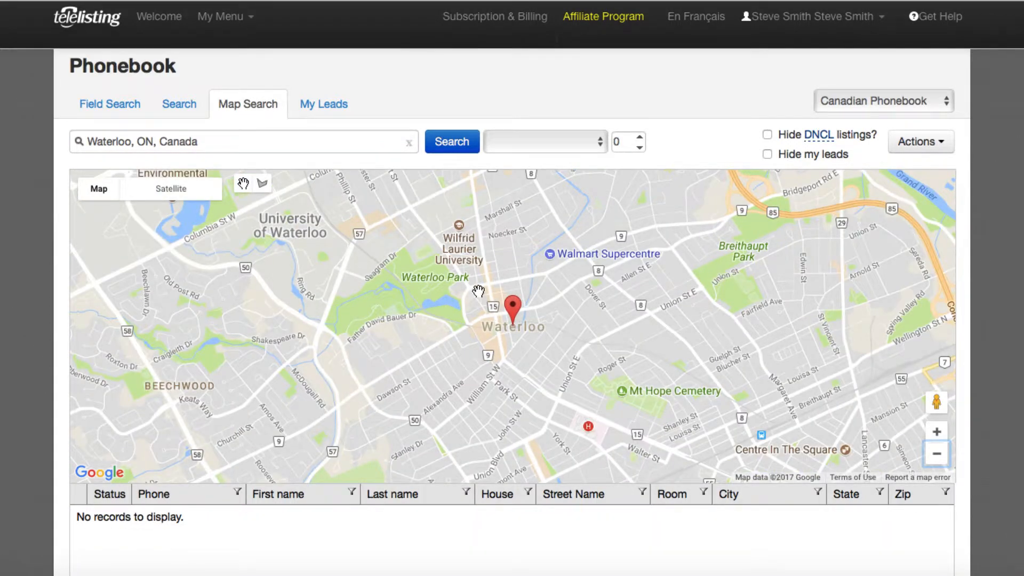
{"action": "left_click_drag", "start_coordinate": [478, 291], "coordinate": [560, 361]}
{"action": "left_click_drag", "start_coordinate": [431, 262], "coordinate": [514, 518]}
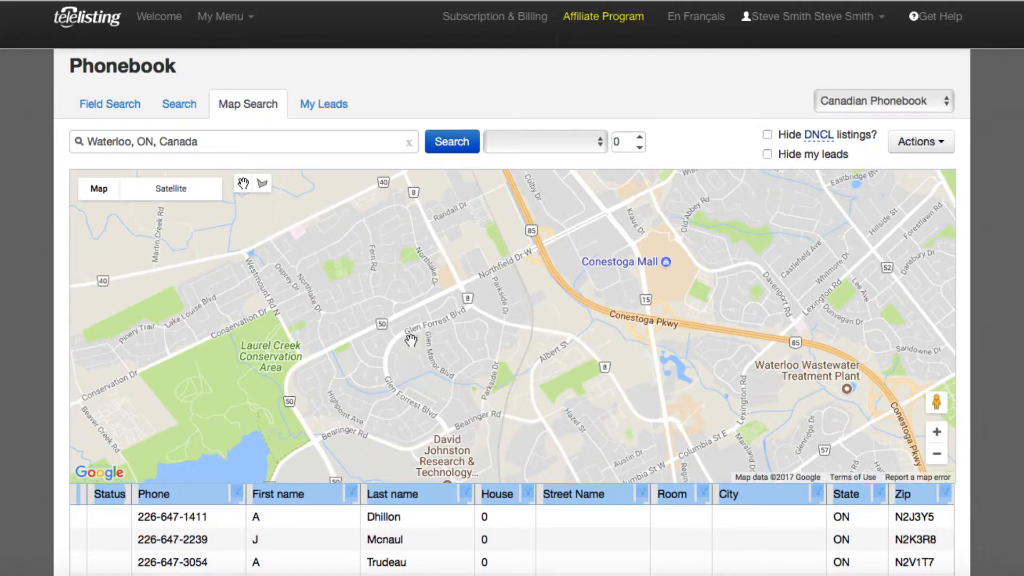
{"action": "left_click", "coordinate": [262, 185]}
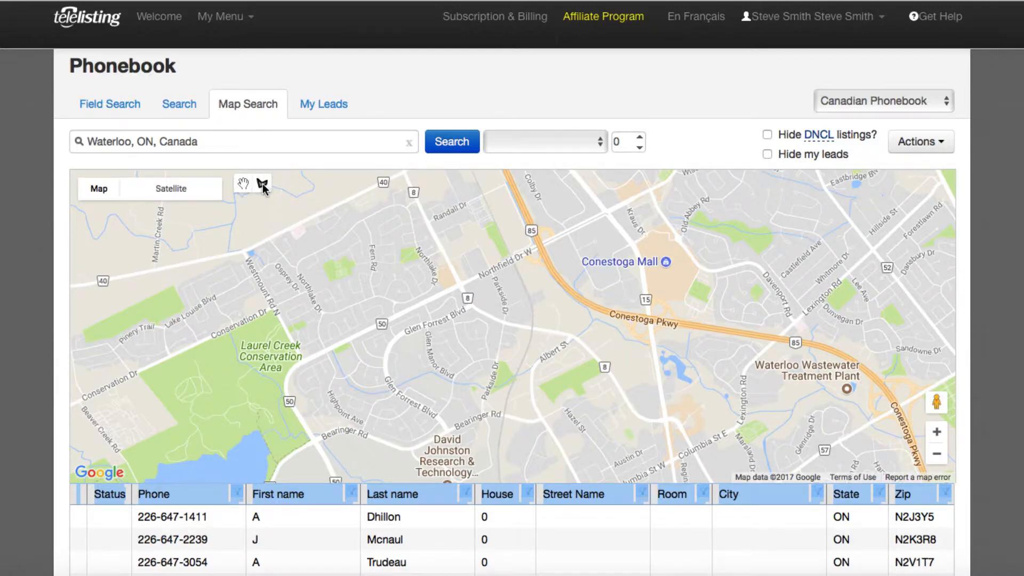
{"action": "left_click", "coordinate": [230, 245]}
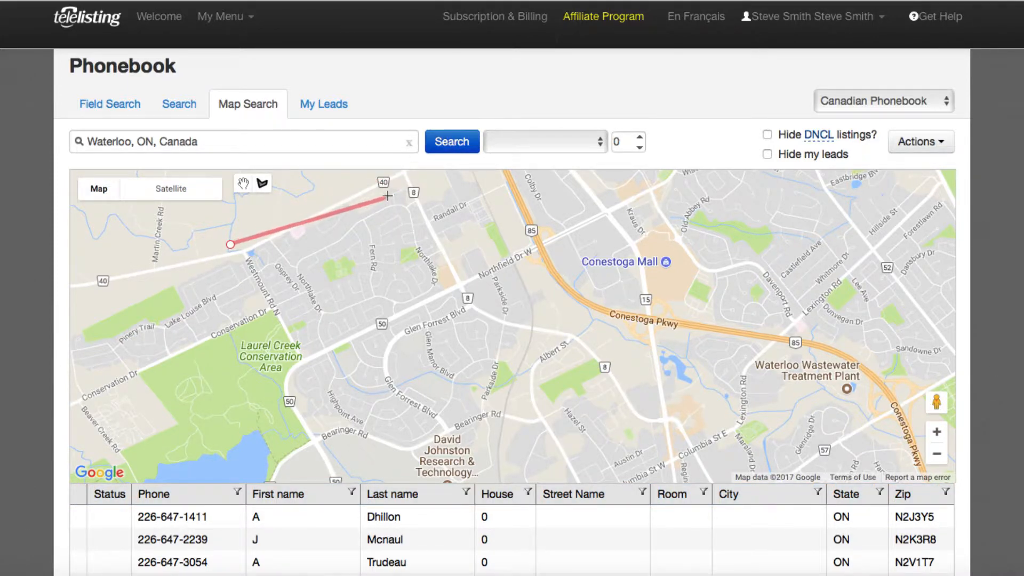
{"action": "left_click", "coordinate": [393, 173]}
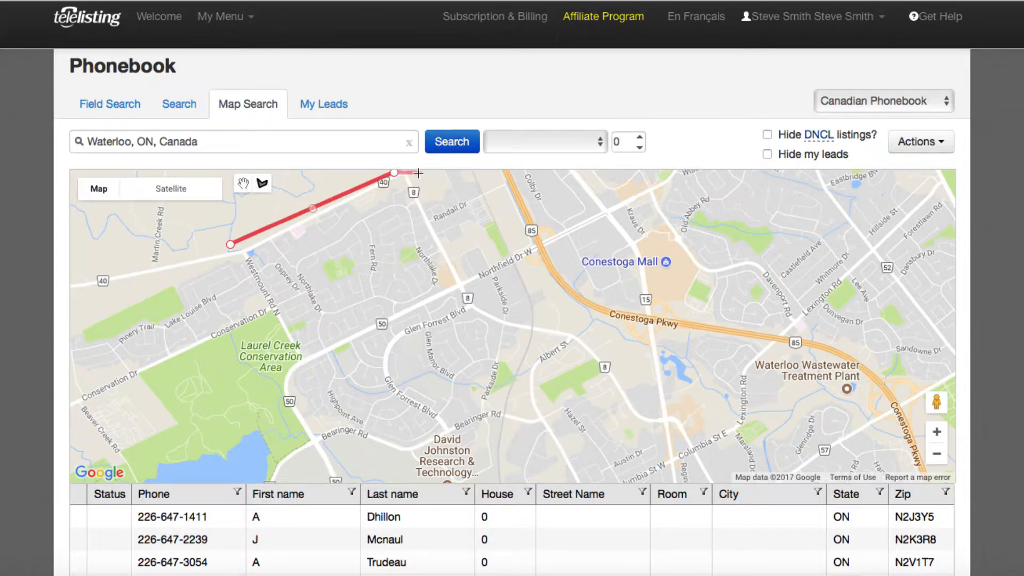
{"action": "left_click", "coordinate": [417, 173]}
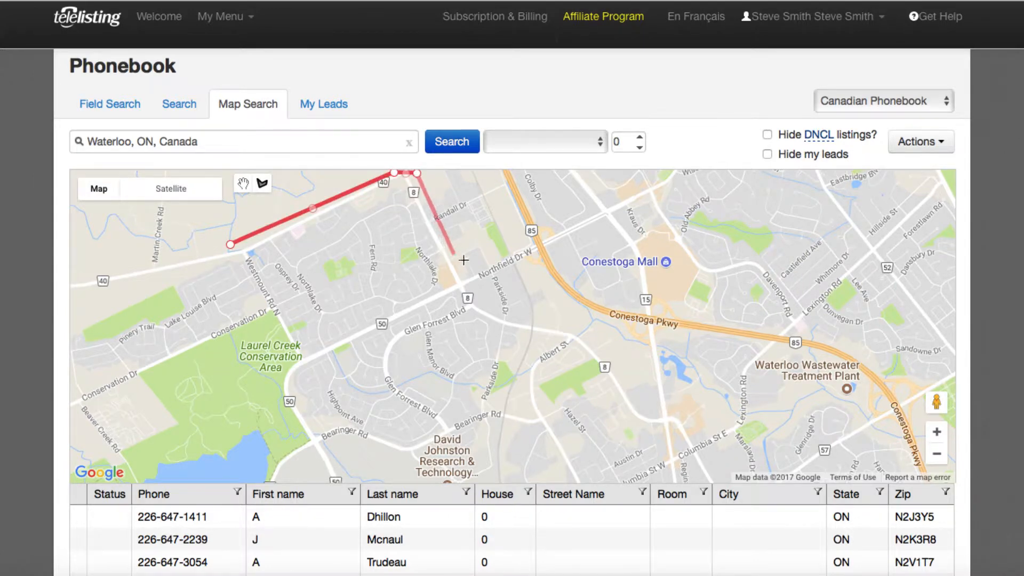
{"action": "left_click", "coordinate": [474, 289]}
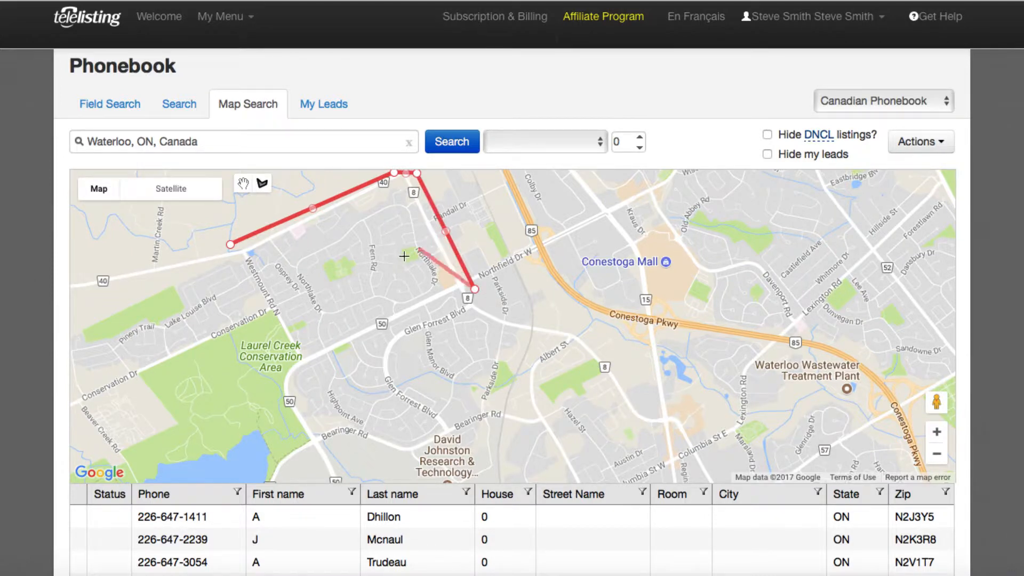
{"action": "left_click", "coordinate": [585, 330]}
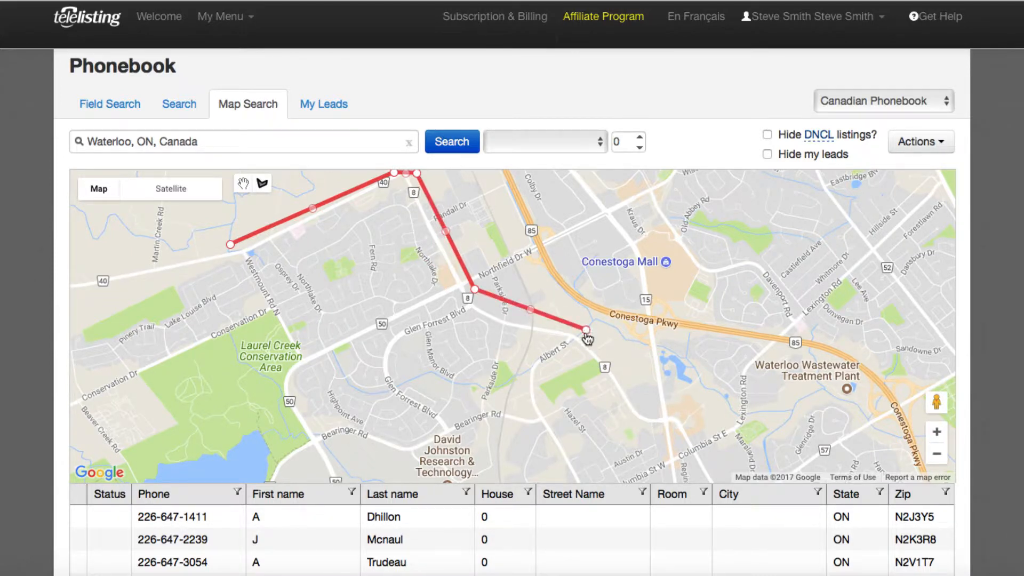
{"action": "left_click", "coordinate": [561, 400]}
{"action": "left_click", "coordinate": [537, 435]}
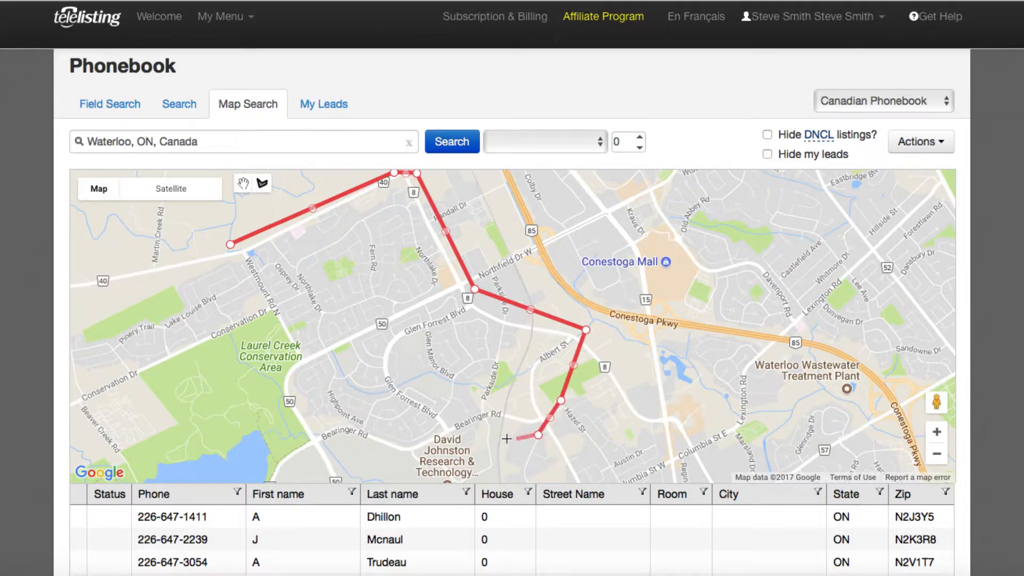
{"action": "left_click", "coordinate": [471, 433]}
{"action": "left_click", "coordinate": [400, 461]}
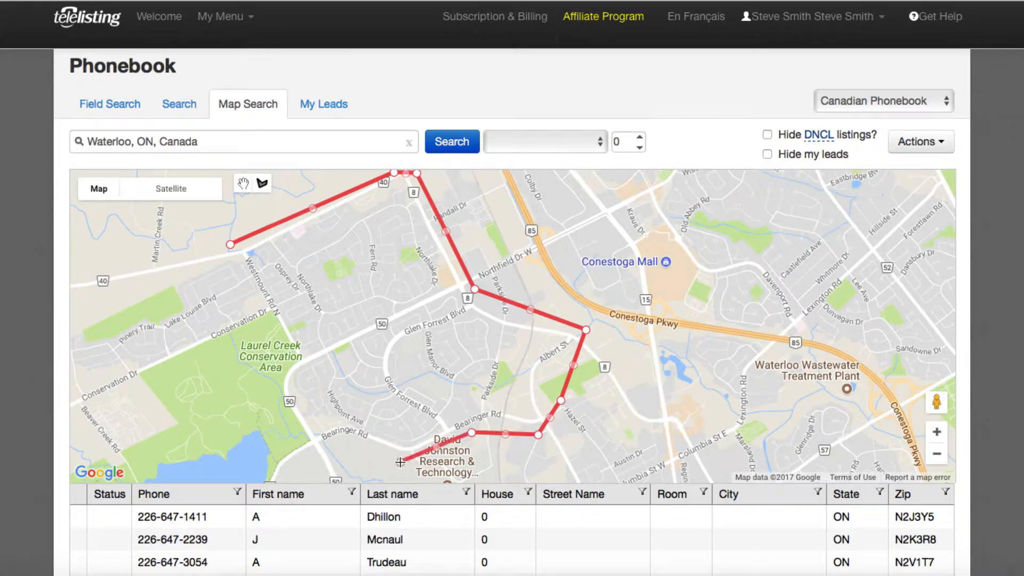
{"action": "left_click", "coordinate": [340, 442]}
{"action": "left_click", "coordinate": [303, 454]}
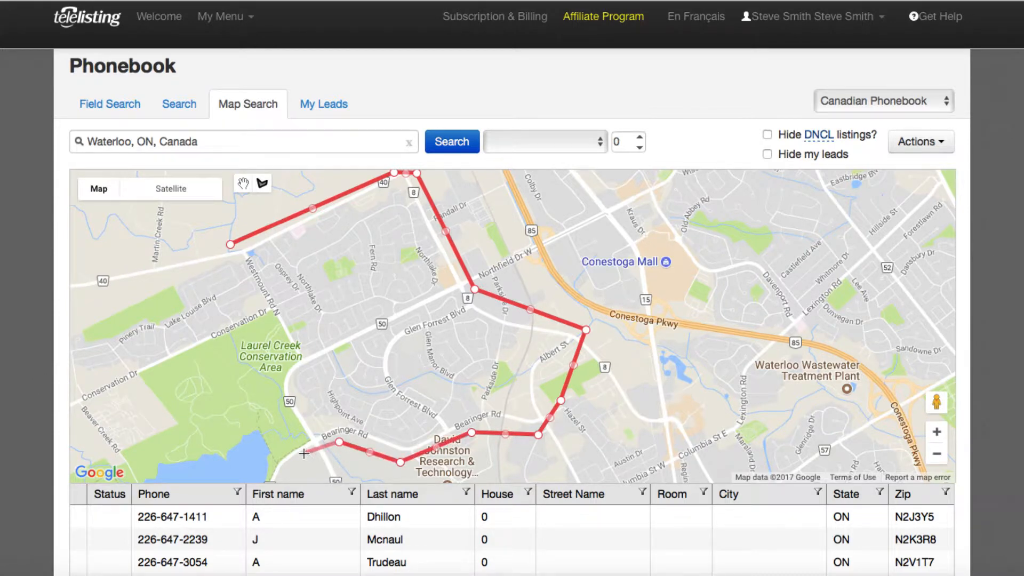
{"action": "left_click", "coordinate": [266, 383]}
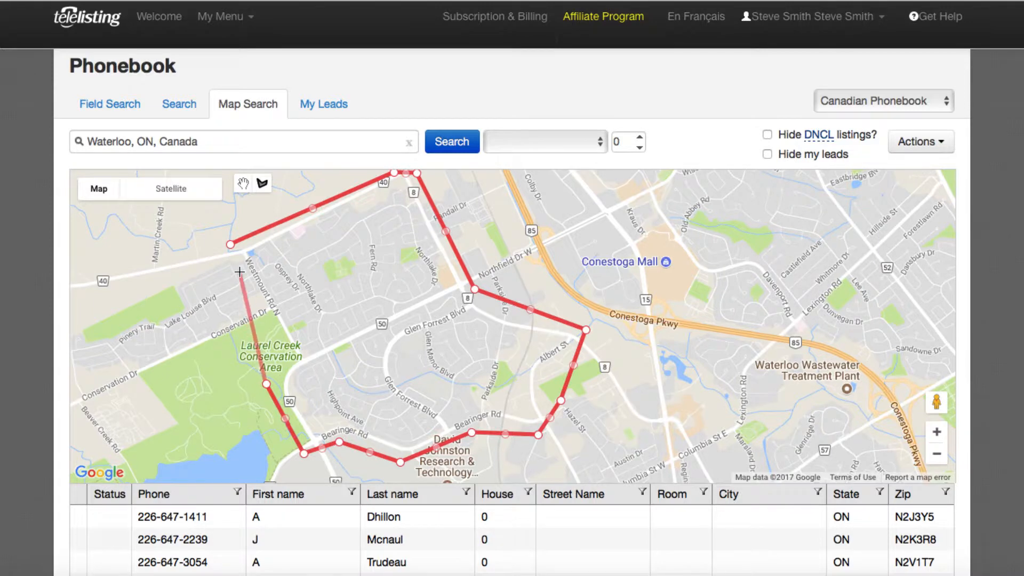
{"action": "left_click", "coordinate": [230, 245]}
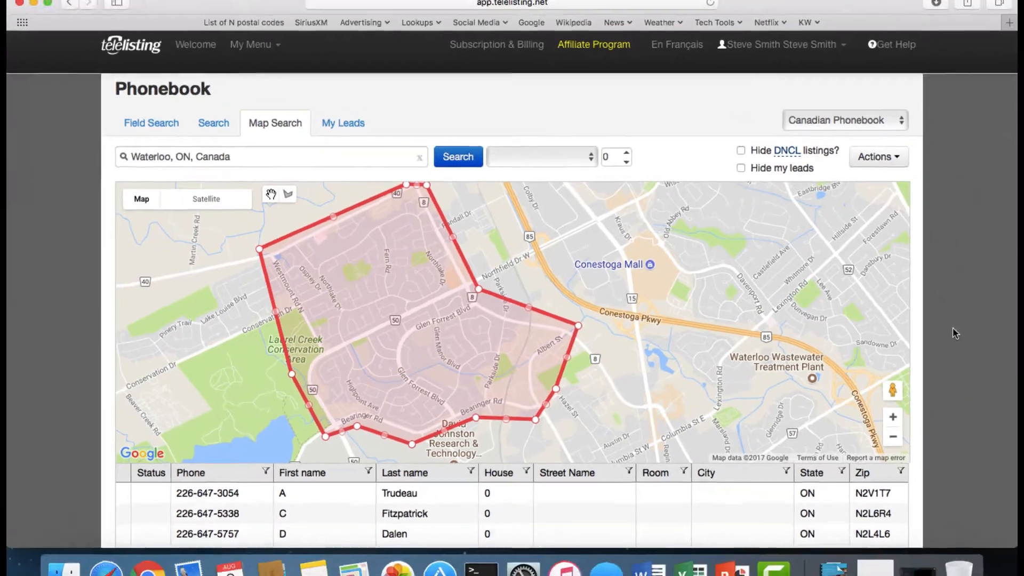
- Hide the DNCL listings from the results for the drawn area
{"action": "scroll", "coordinate": [913, 321], "scroll_direction": "down", "scroll_amount": 5}
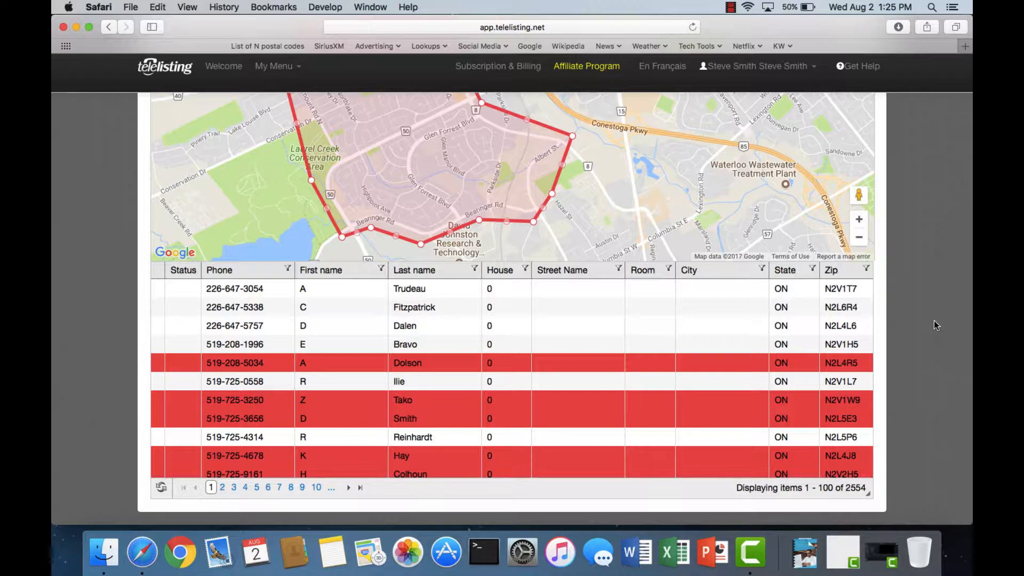
{"action": "scroll", "coordinate": [933, 324], "scroll_direction": "up", "scroll_amount": 5}
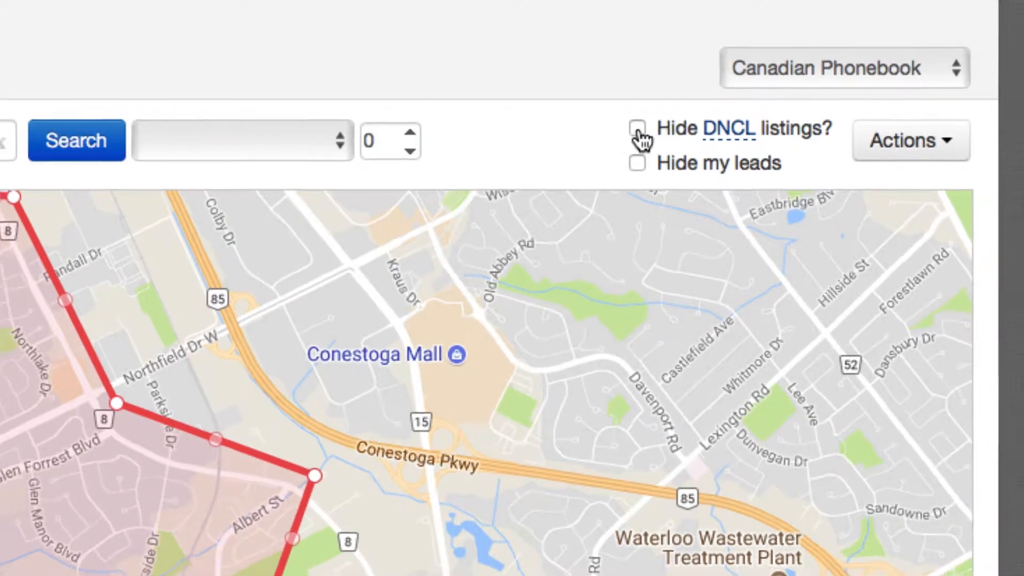
{"action": "left_click", "coordinate": [638, 129]}
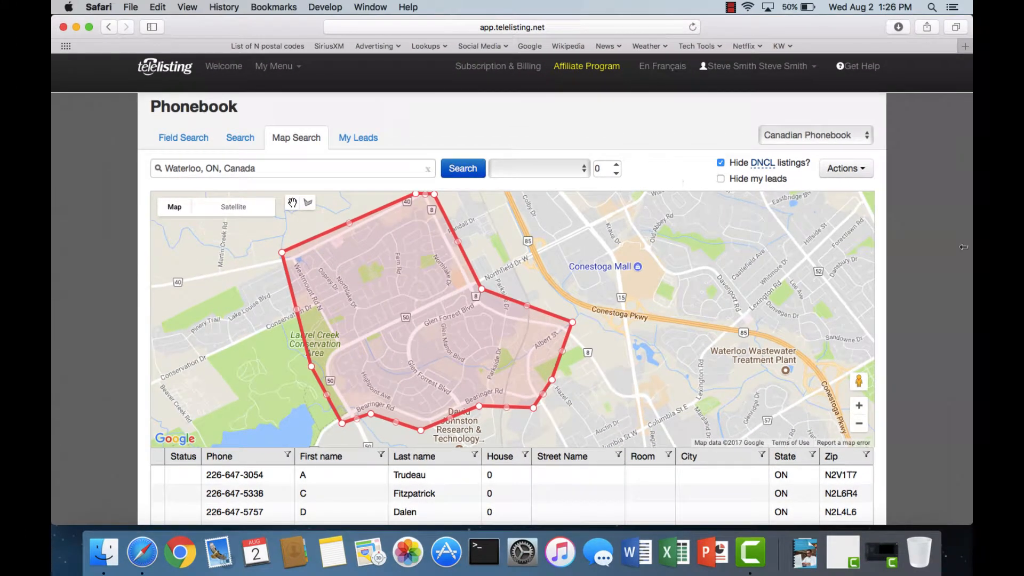
- Review the filtered phone listings and their number for the drawn area
{"action": "scroll", "coordinate": [900, 260], "scroll_direction": "down", "scroll_amount": 5}
{"action": "left_click", "coordinate": [507, 444]}
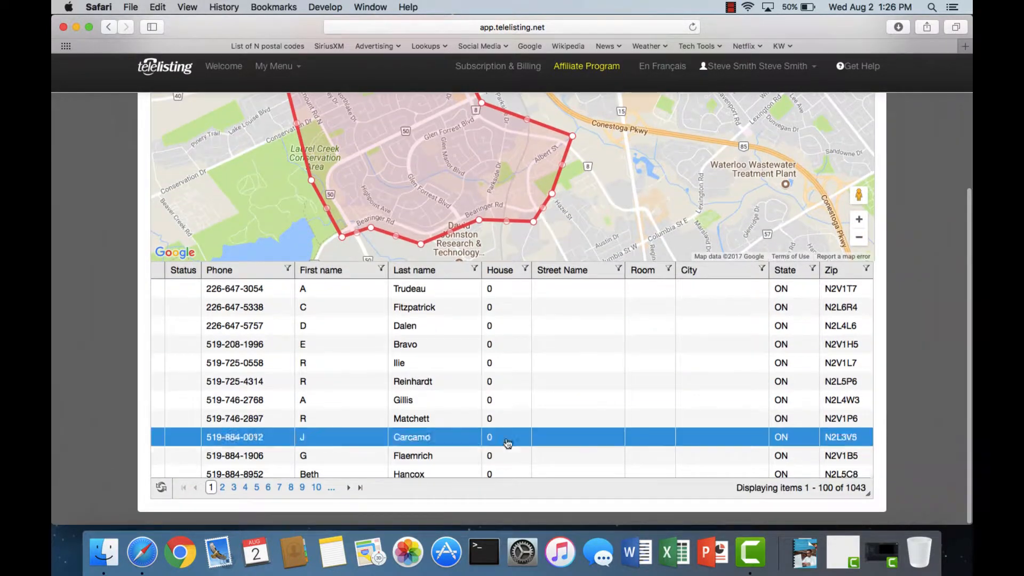
{"action": "left_click", "coordinate": [507, 400]}
{"action": "left_click", "coordinate": [520, 382]}
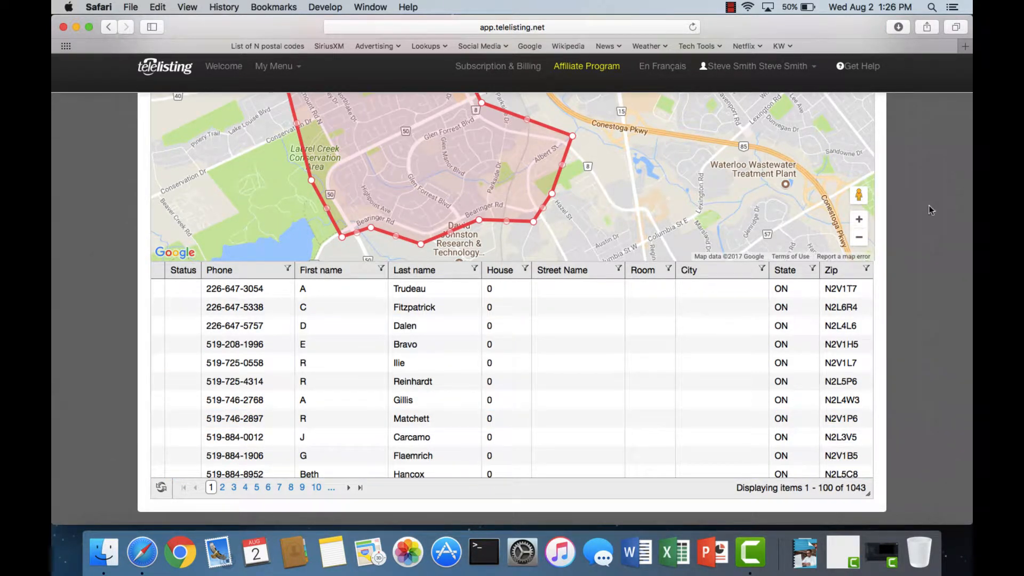
{"action": "scroll", "coordinate": [928, 209], "scroll_direction": "up", "scroll_amount": 5}
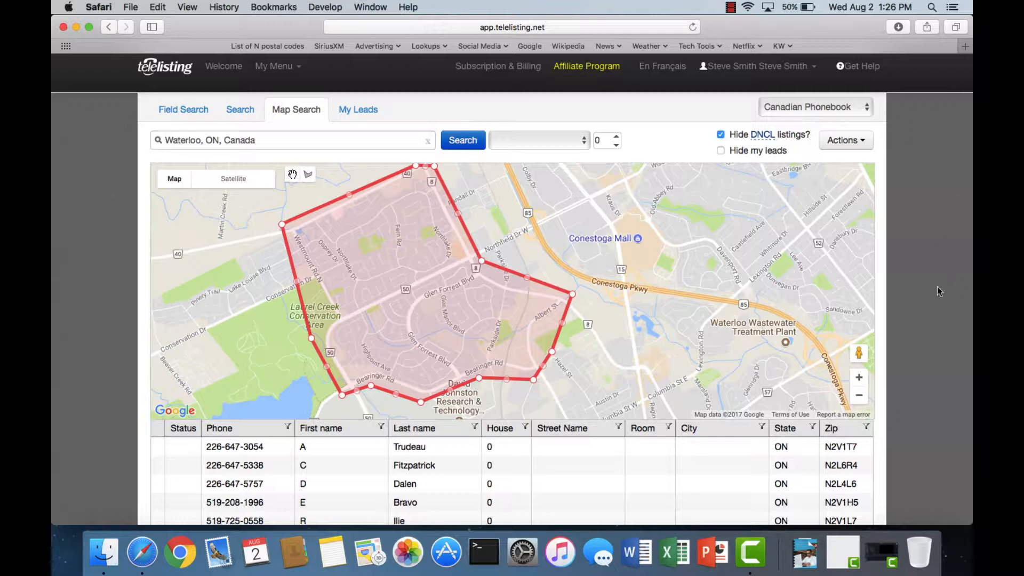
{"action": "scroll", "coordinate": [933, 295], "scroll_direction": "down", "scroll_amount": 5}
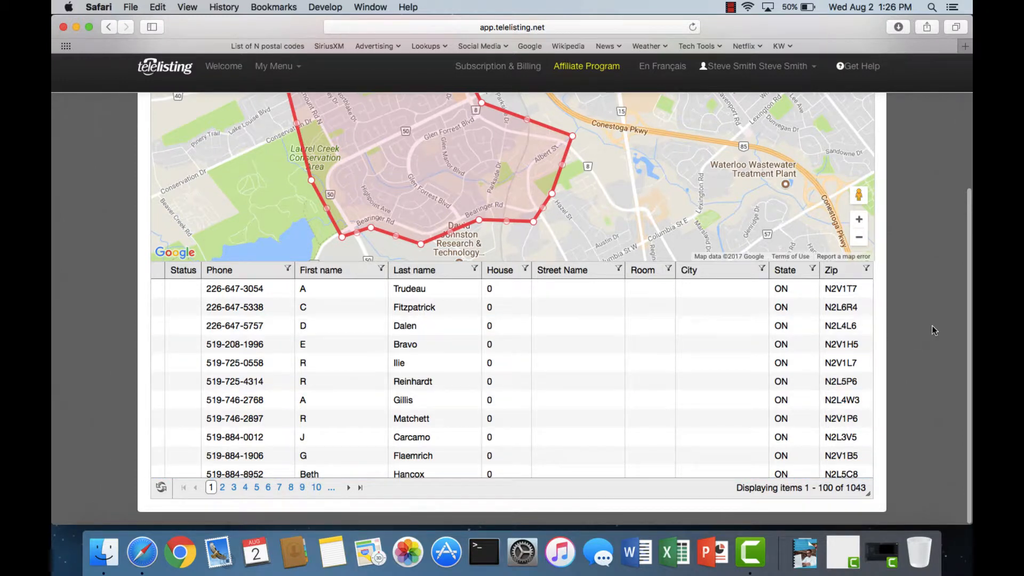
{"action": "scroll", "coordinate": [921, 325], "scroll_direction": "up", "scroll_amount": 6}
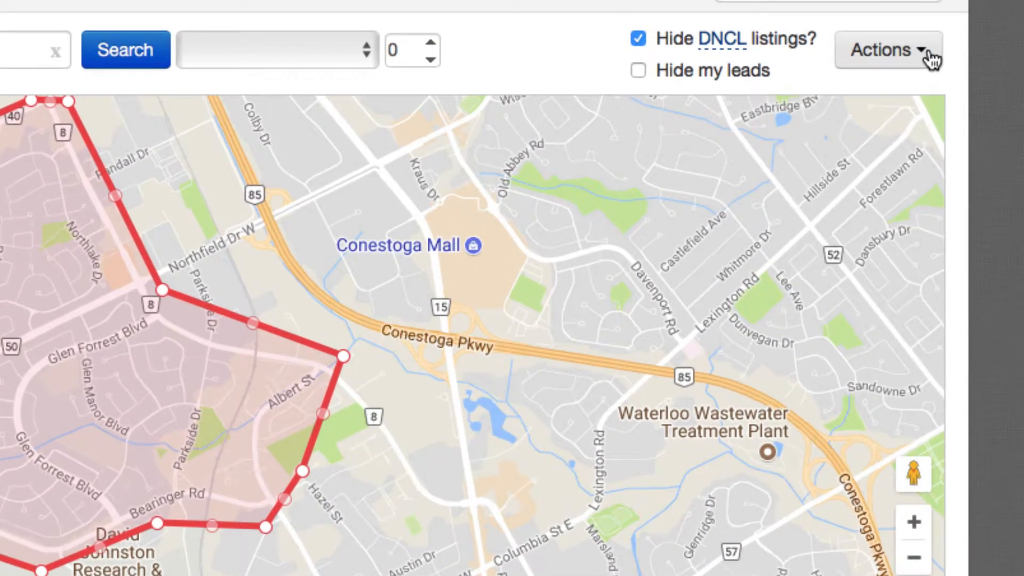
- Examine the print and export actions offered for the filtered listings
{"action": "left_click", "coordinate": [930, 58]}
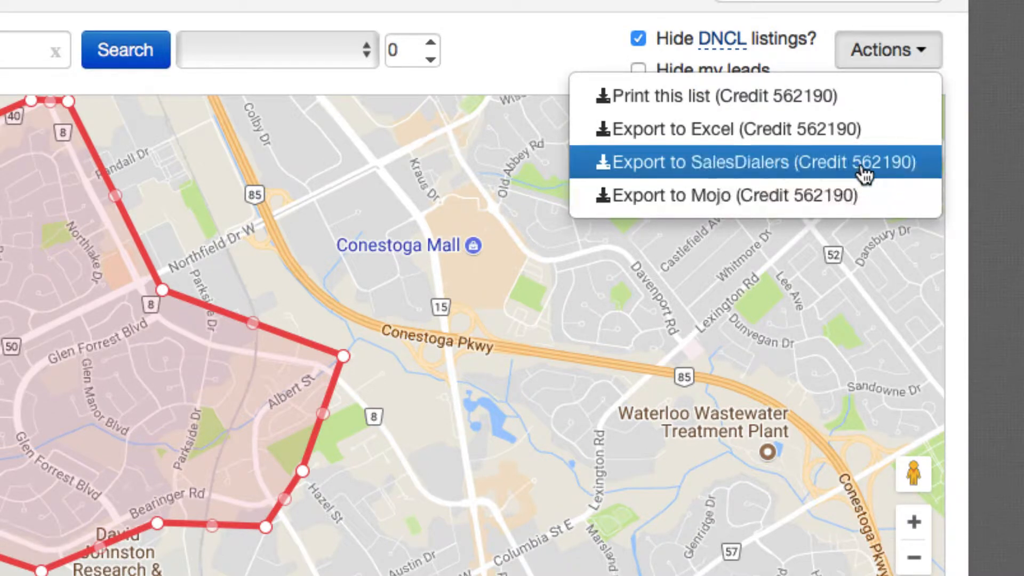
{"action": "left_click", "coordinate": [1018, 195]}
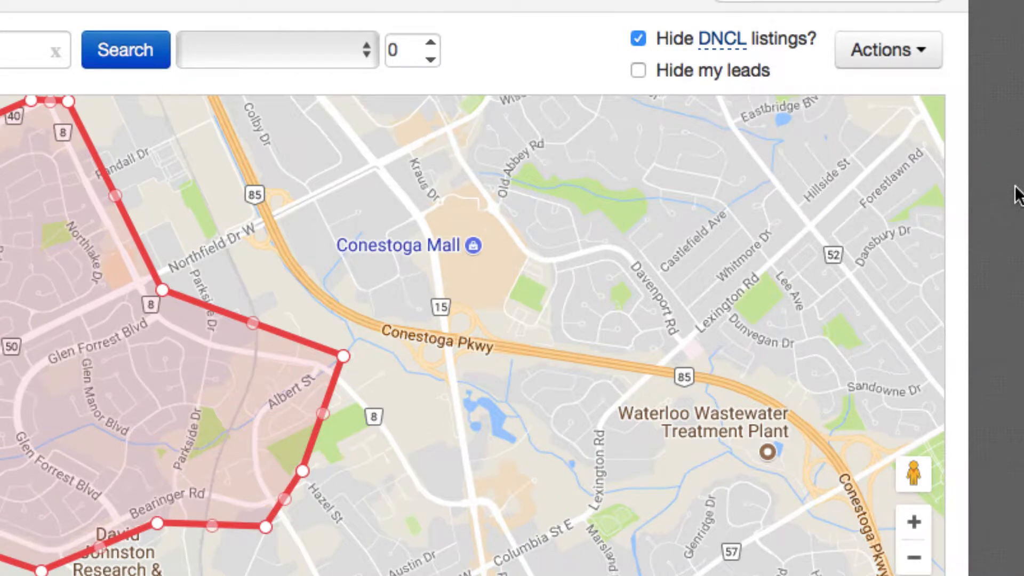
{"action": "left_click", "coordinate": [916, 62]}
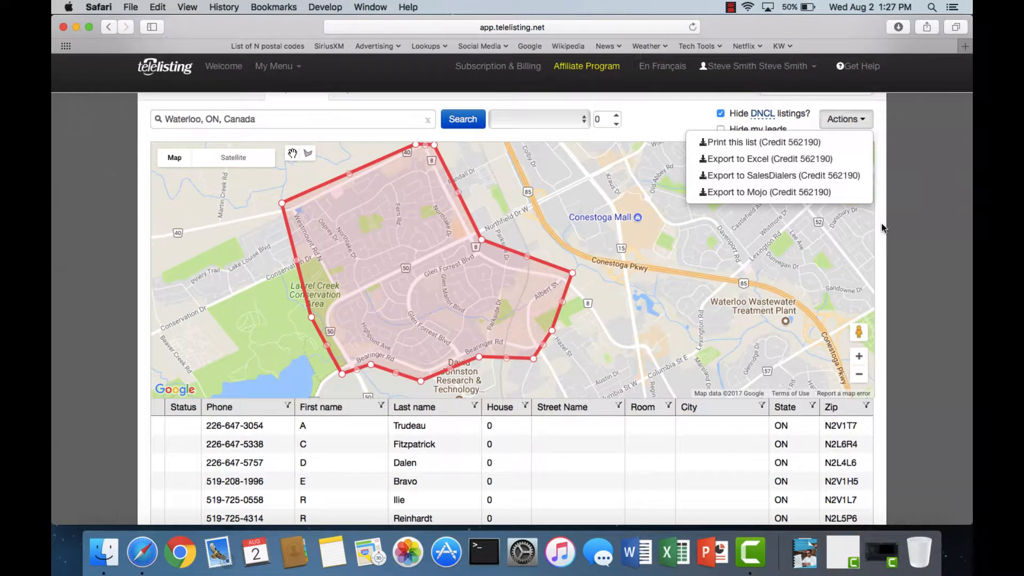
{"action": "left_click", "coordinate": [882, 228]}
{"action": "scroll", "coordinate": [533, 320], "scroll_direction": "down", "scroll_amount": 3}
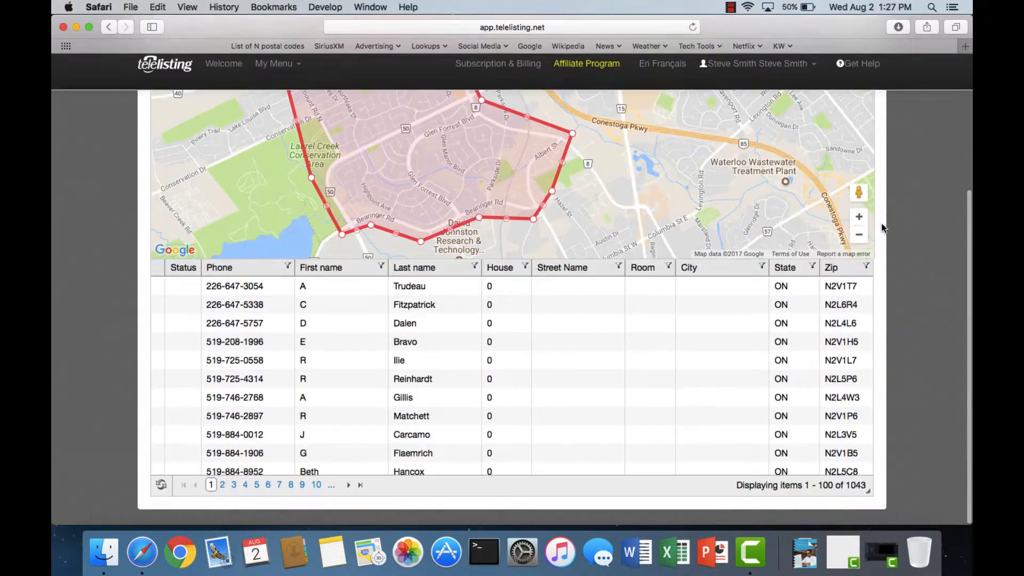
- Examine the phone, name, address and zip columns of the filtered listings for the drawn area
{"action": "left_click", "coordinate": [267, 292]}
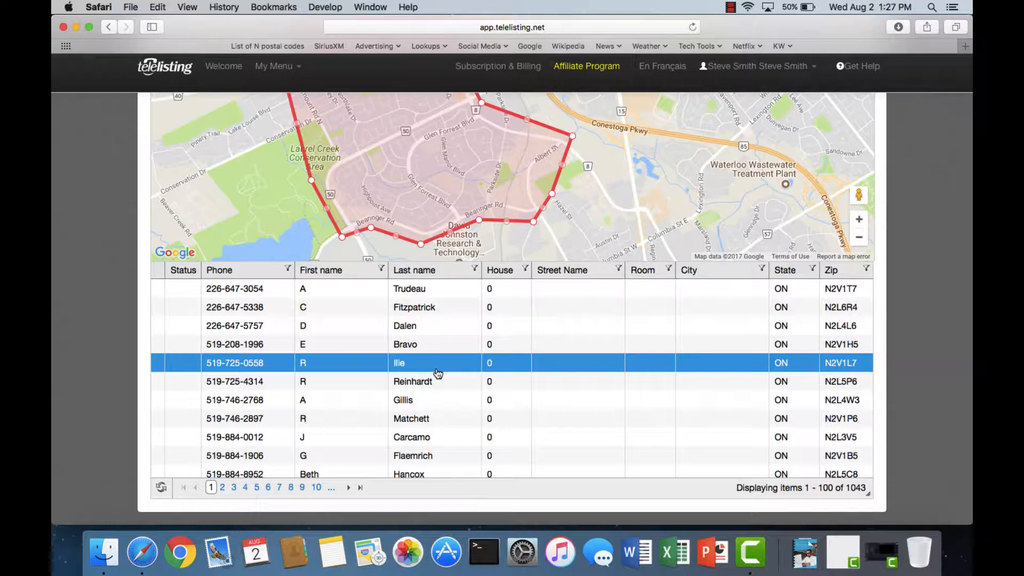
{"action": "left_click", "coordinate": [330, 307]}
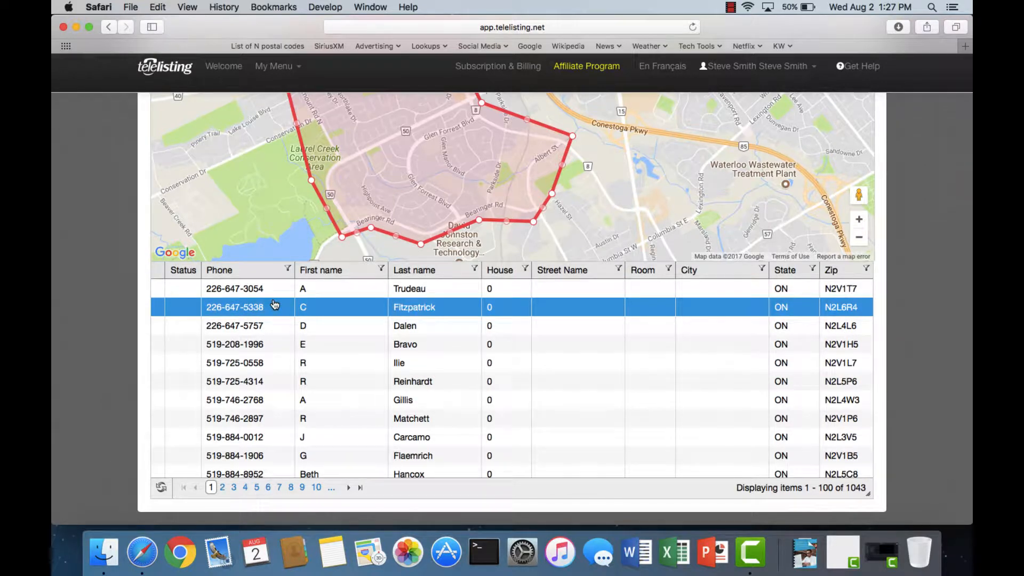
{"action": "left_click", "coordinate": [289, 325]}
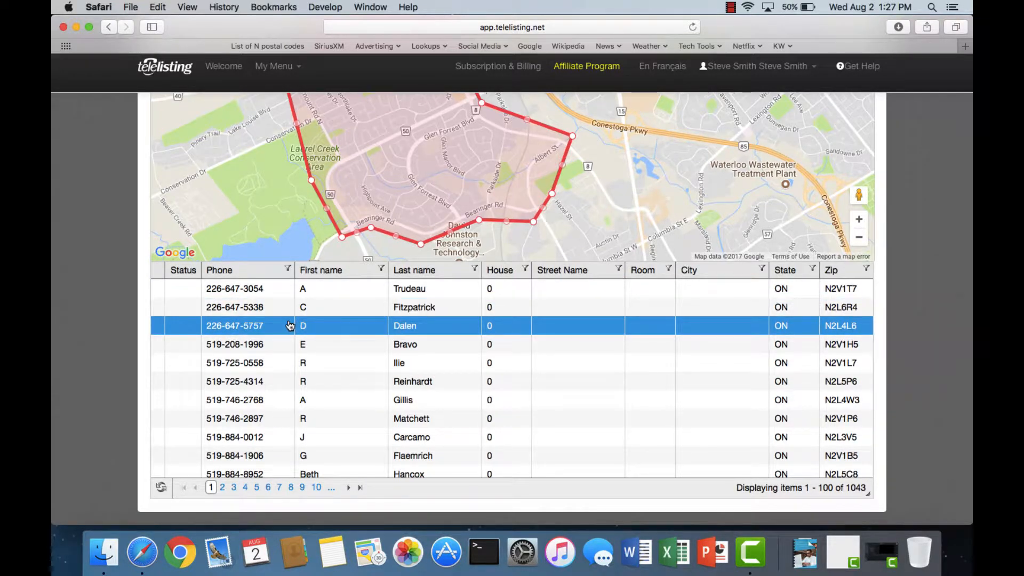
{"action": "left_click", "coordinate": [317, 310]}
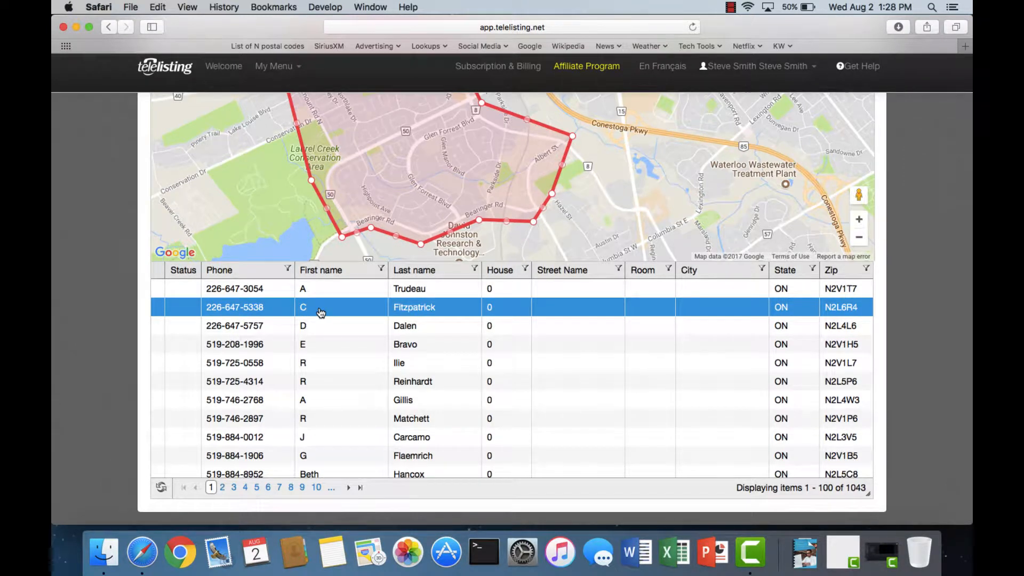
{"action": "left_click", "coordinate": [455, 364]}
{"action": "left_click", "coordinate": [457, 419]}
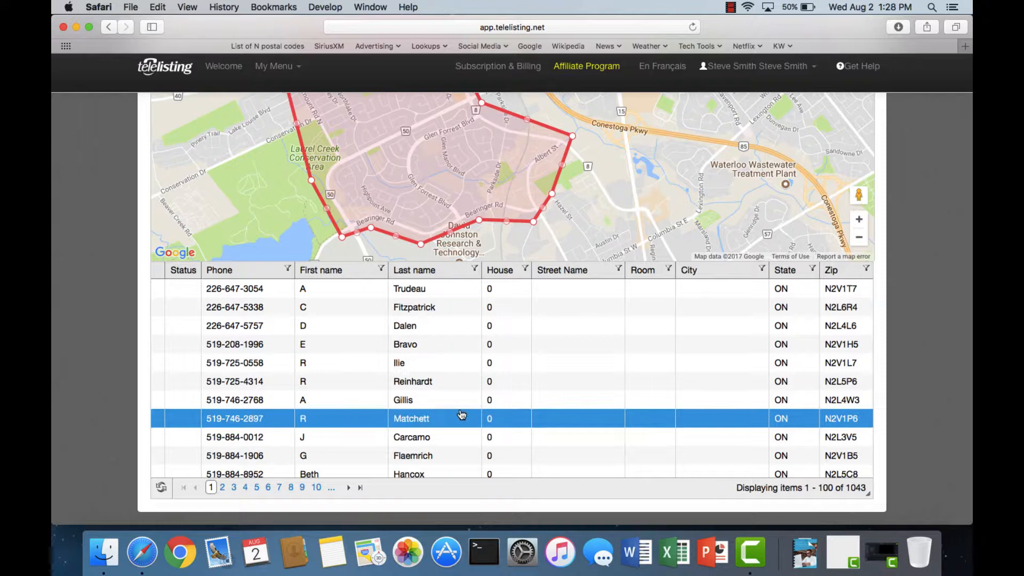
{"action": "left_click", "coordinate": [597, 435]}
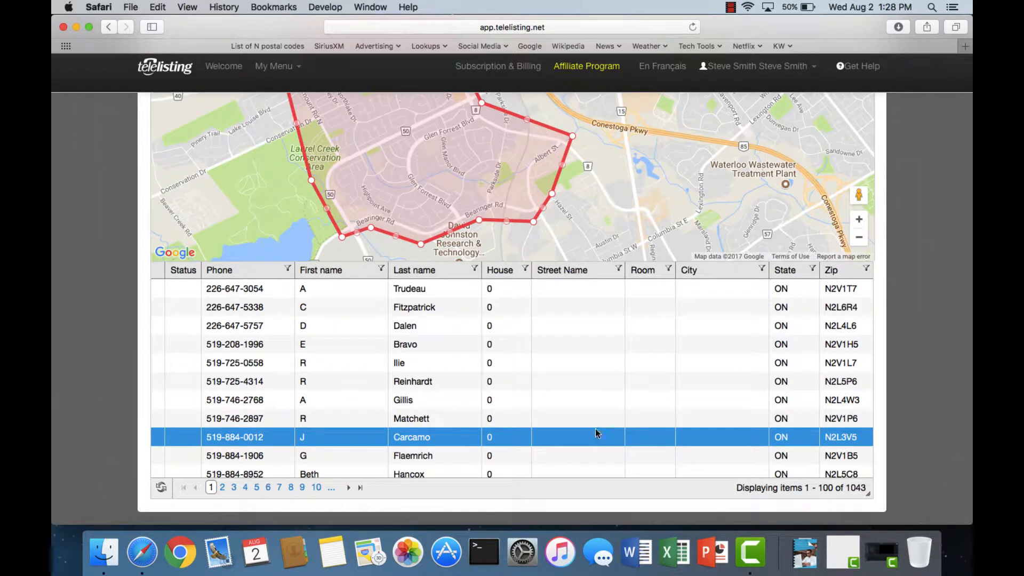
{"action": "left_click", "coordinate": [635, 381]}
{"action": "left_click", "coordinate": [661, 401]}
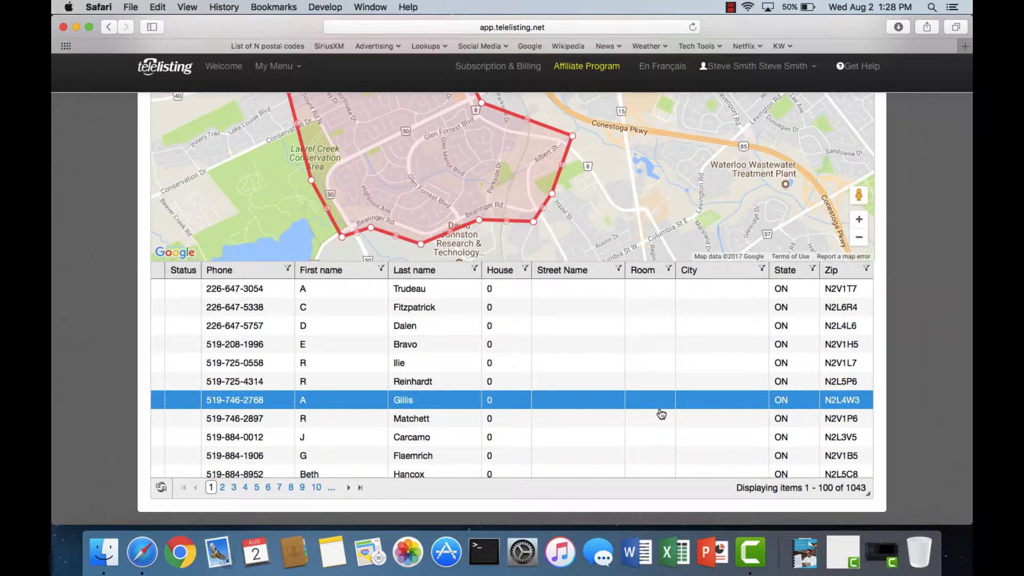
{"action": "left_click", "coordinate": [444, 385]}
{"action": "left_click", "coordinate": [447, 419]}
{"action": "scroll", "coordinate": [447, 421], "scroll_direction": "up", "scroll_amount": 1}
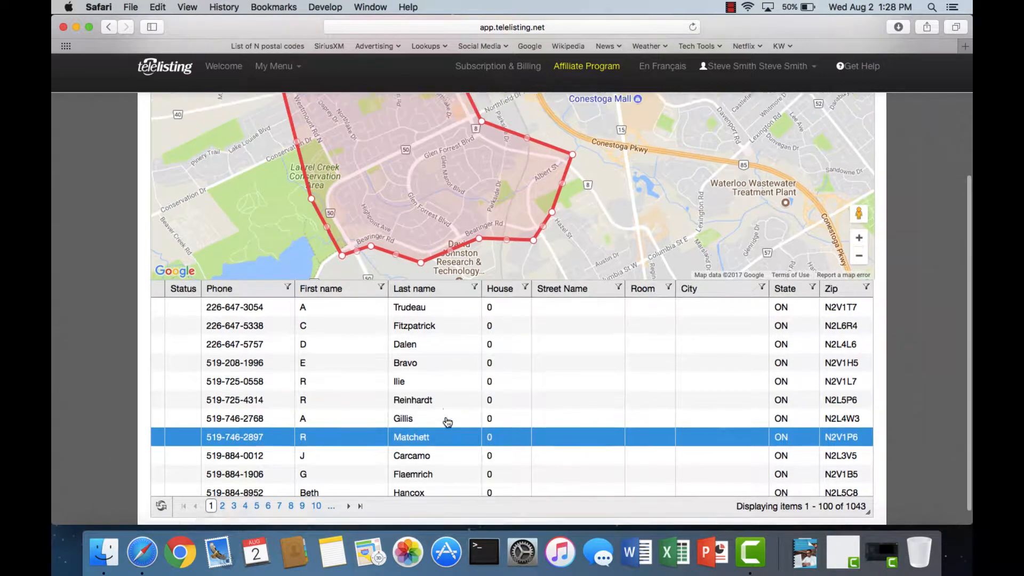
{"action": "scroll", "coordinate": [447, 421], "scroll_direction": "up", "scroll_amount": 1}
{"action": "scroll", "coordinate": [923, 375], "scroll_direction": "down", "scroll_amount": 2}
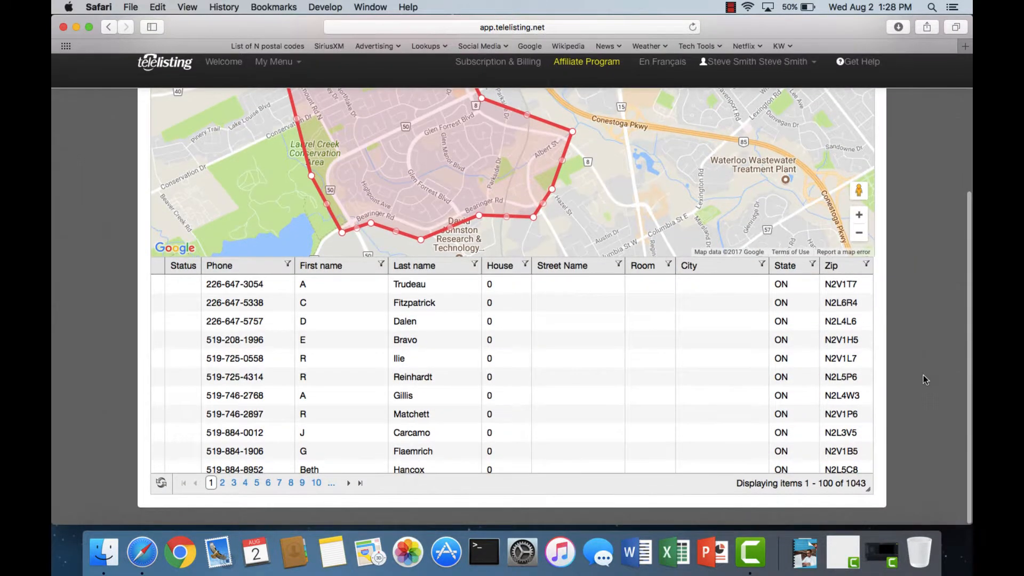
- Switch to Microsoft Excel, create a blank workbook and set its zoom to 125%
{"action": "left_click", "coordinate": [675, 555]}
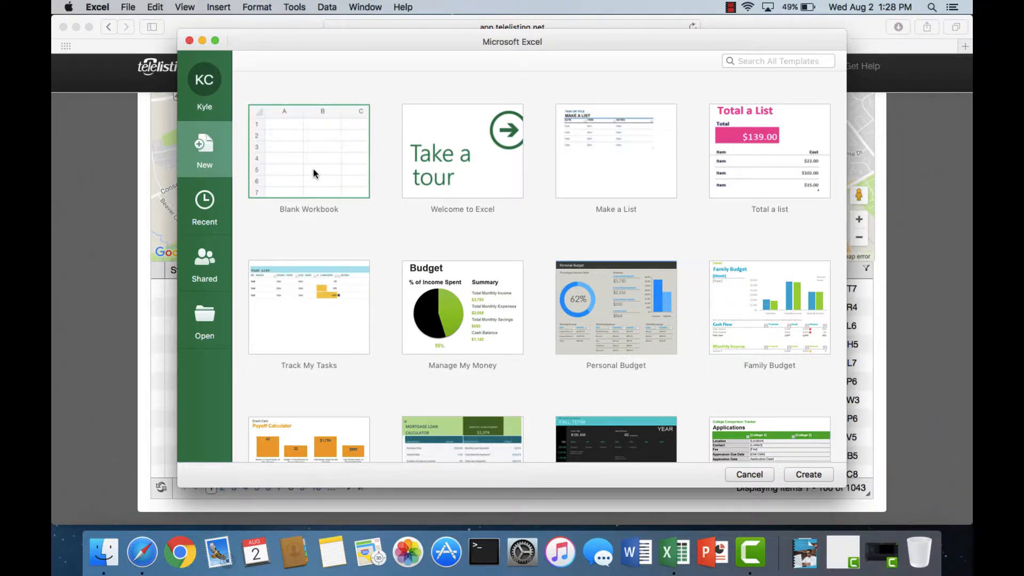
{"action": "double_click", "coordinate": [313, 169]}
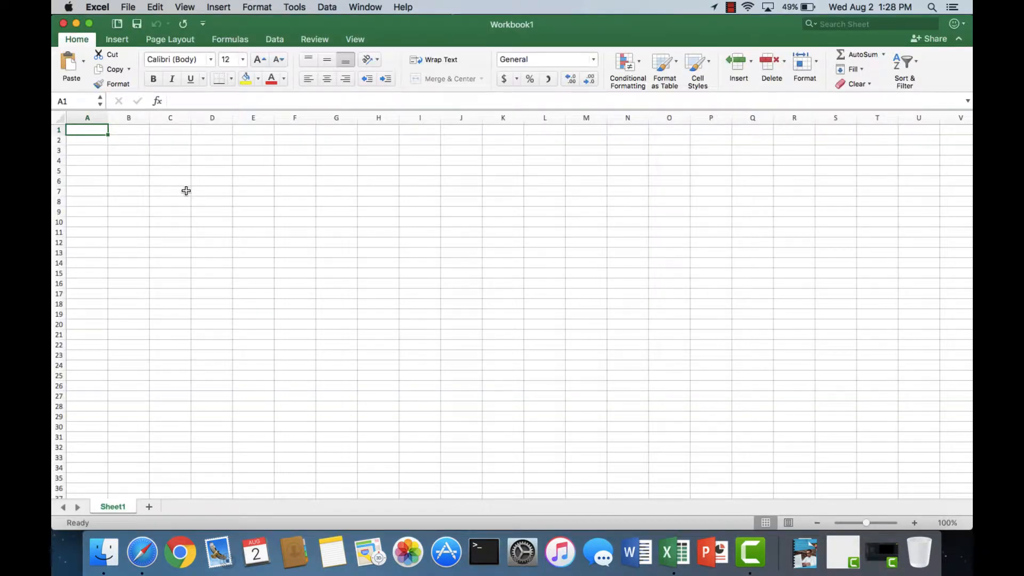
{"action": "left_click", "coordinate": [353, 41]}
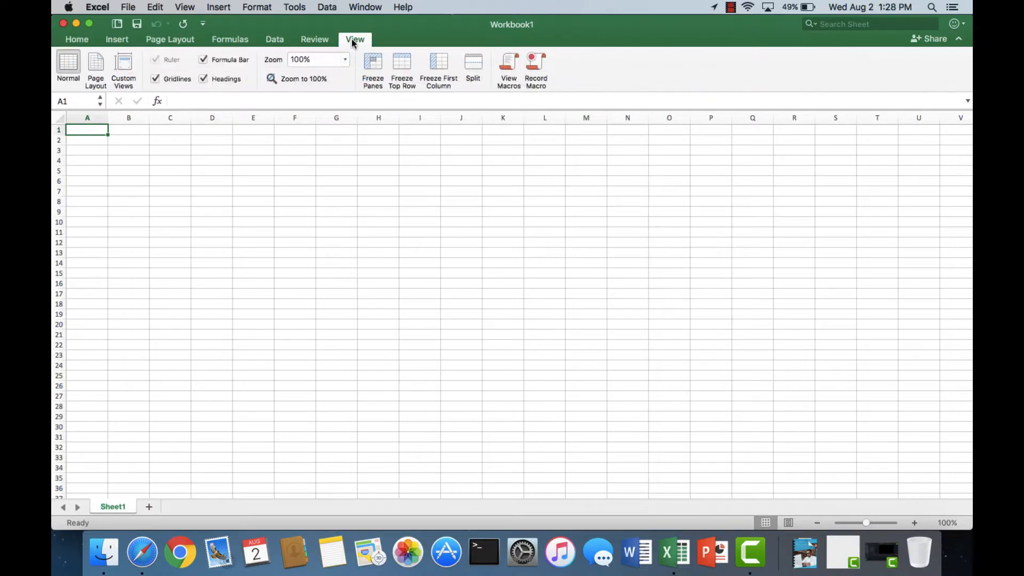
{"action": "left_click", "coordinate": [345, 61]}
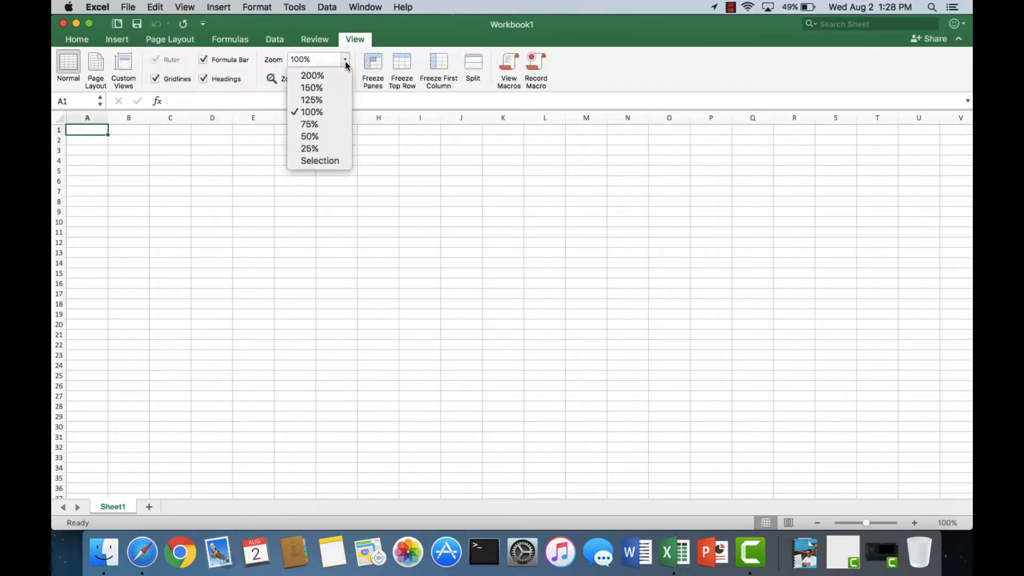
{"action": "left_click", "coordinate": [312, 100]}
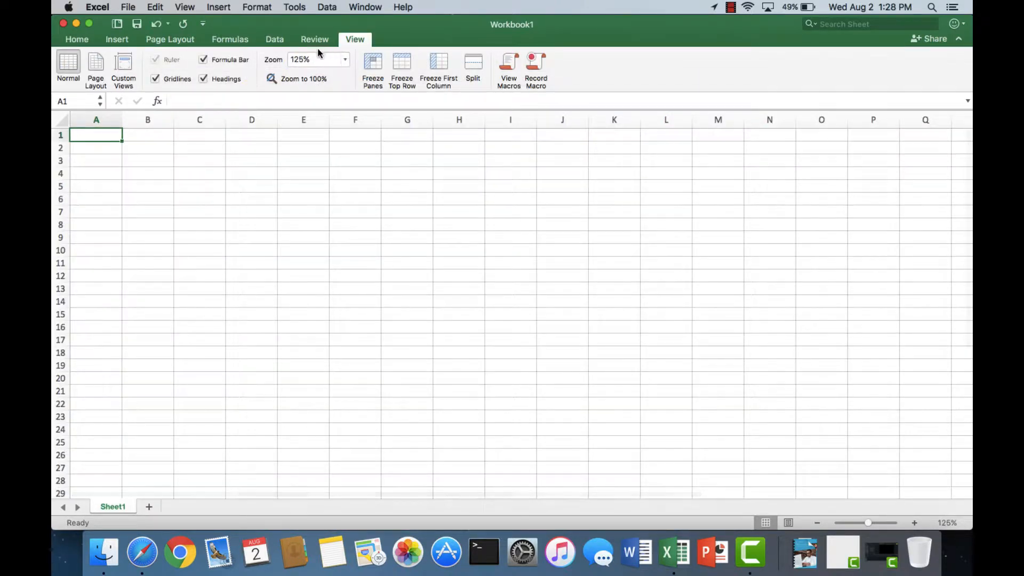
{"action": "left_click", "coordinate": [69, 40]}
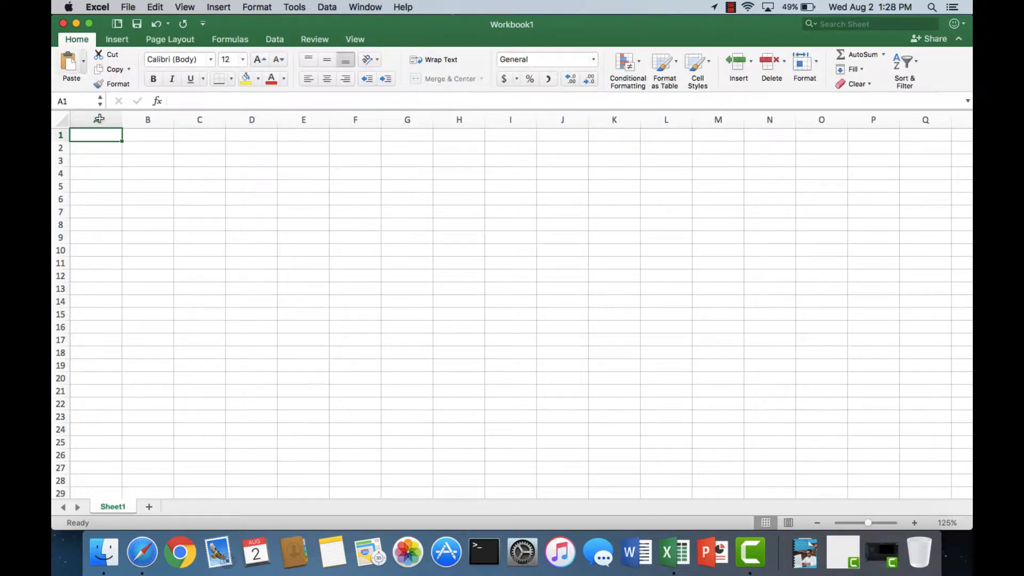
- Switch back to Telelisting in Safari and copy all listing rows on the first results page
{"action": "left_click", "coordinate": [142, 552]}
{"action": "left_click", "coordinate": [155, 289]}
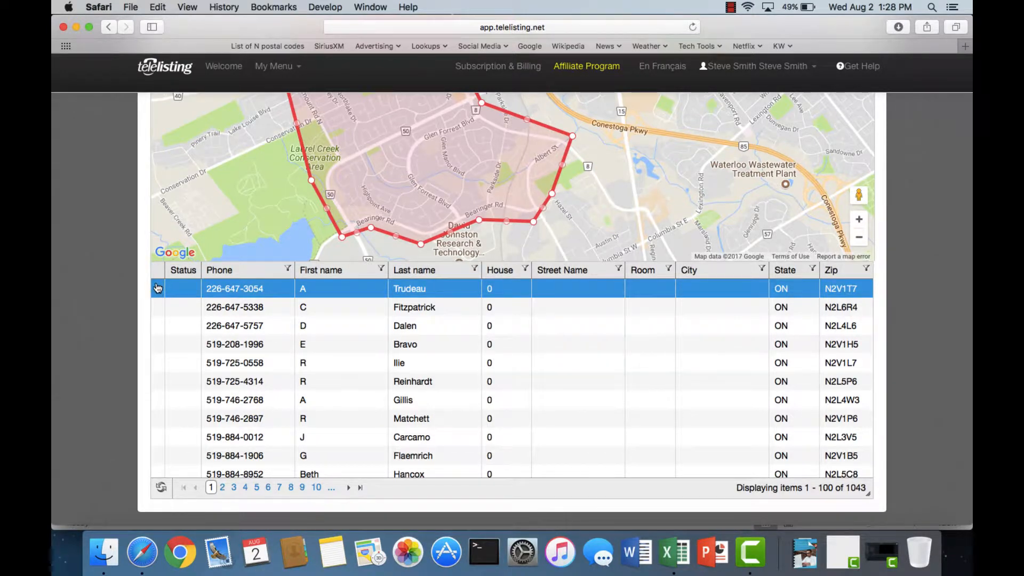
{"action": "left_click_drag", "start_coordinate": [157, 288], "coordinate": [857, 468]}
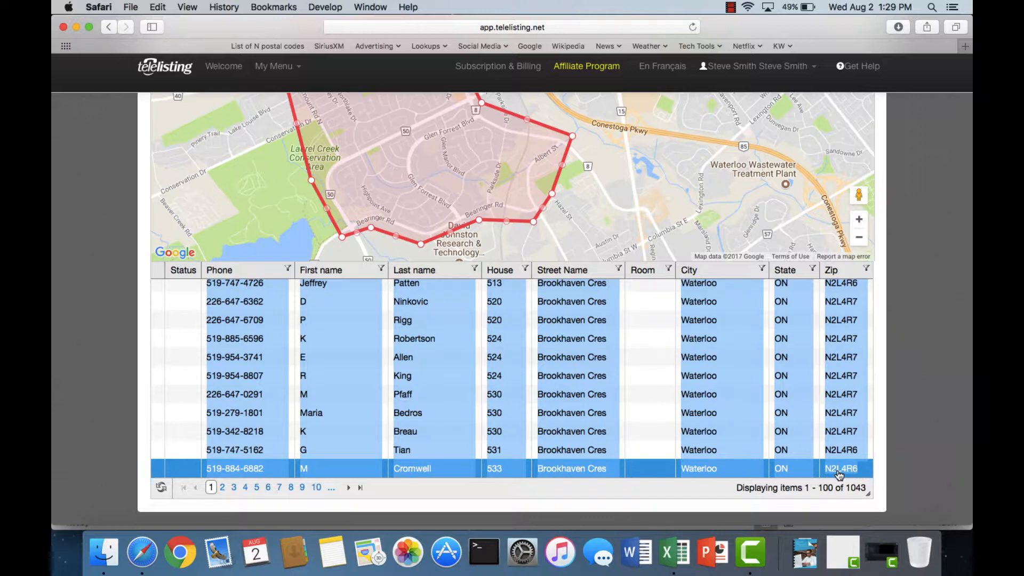
{"action": "right_click", "coordinate": [838, 474]}
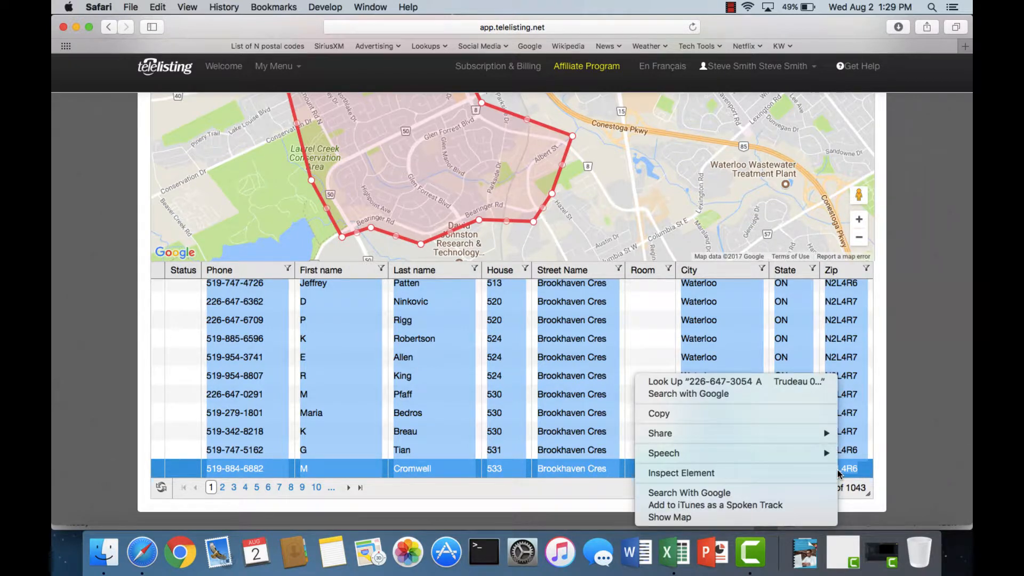
{"action": "left_click", "coordinate": [705, 418]}
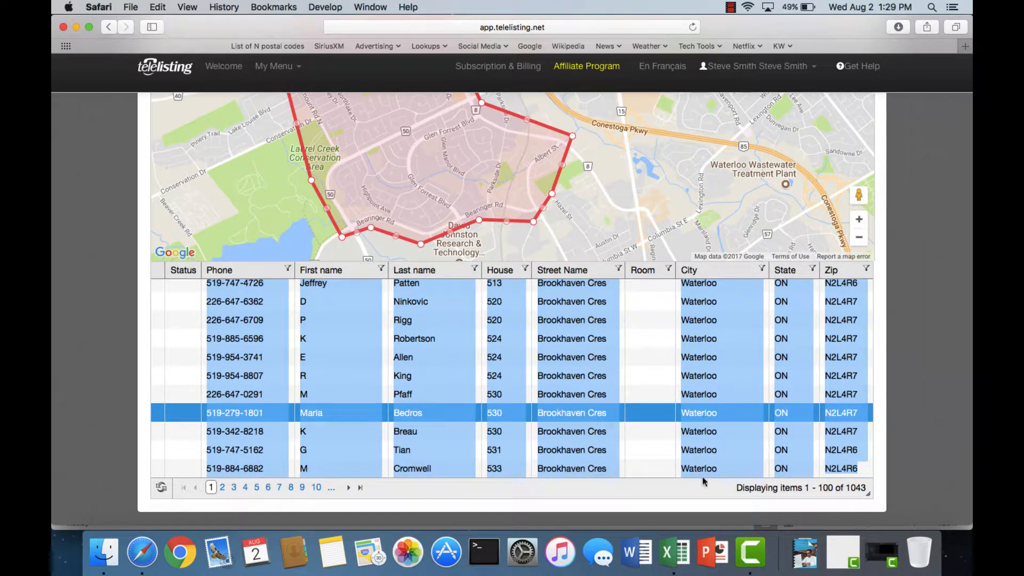
- Switch to the Excel workbook and paste the copied listings starting at cell A1
{"action": "left_click", "coordinate": [674, 551]}
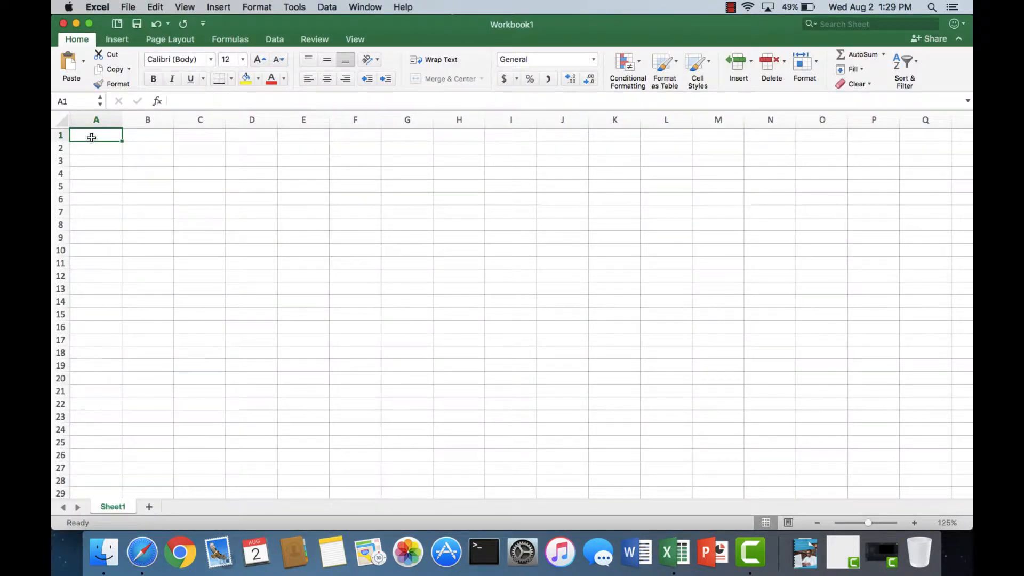
{"action": "right_click", "coordinate": [92, 138]}
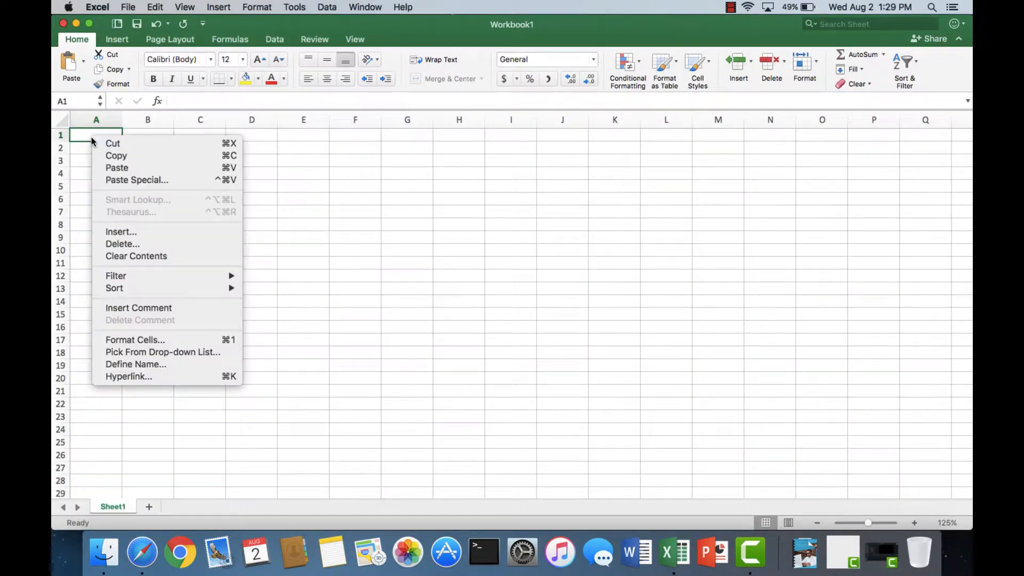
{"action": "left_click", "coordinate": [114, 168]}
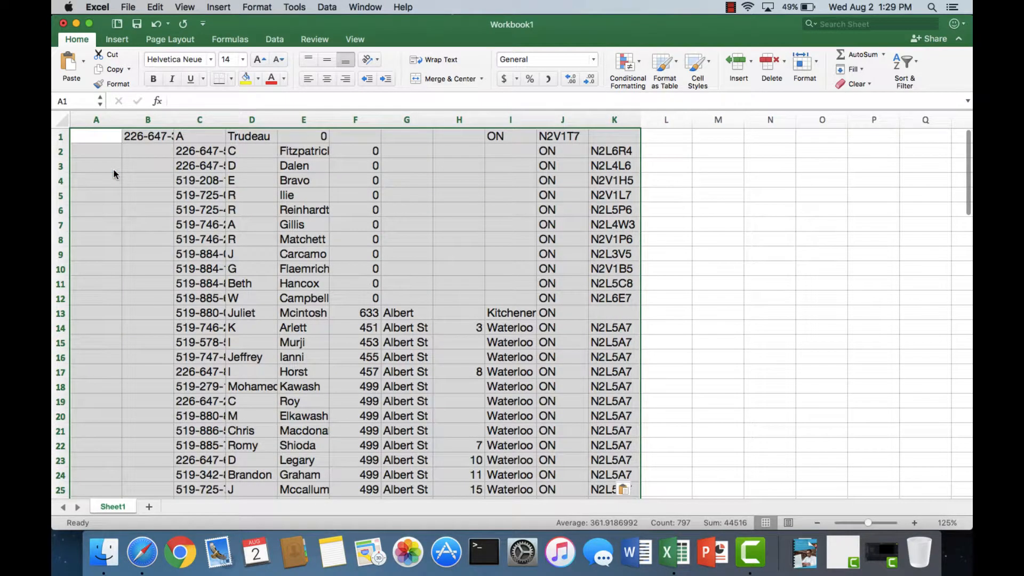
- Move the first listing's cells B1:J1 one column over, starting at C1, to align them with the rows below
{"action": "left_click", "coordinate": [139, 136]}
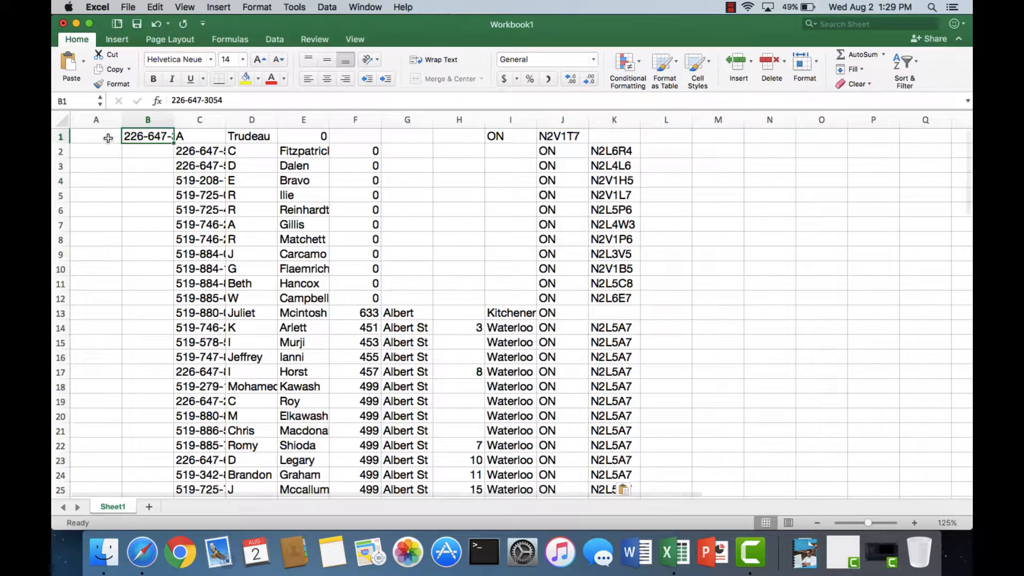
{"action": "key", "text": "Left"}
{"action": "key", "text": "Right"}
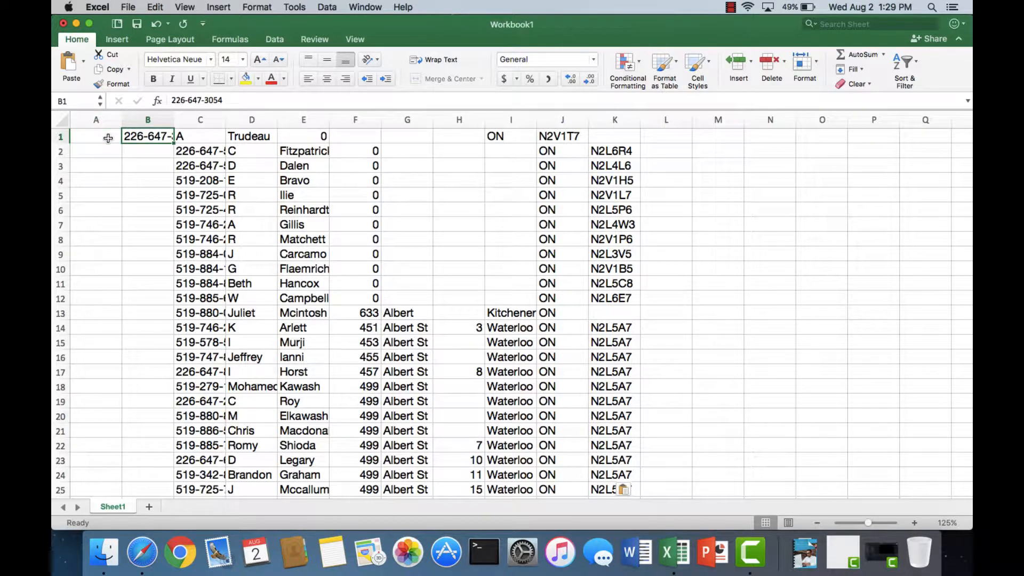
{"action": "left_click_drag", "start_coordinate": [138, 137], "coordinate": [563, 135]}
{"action": "right_click", "coordinate": [564, 135]}
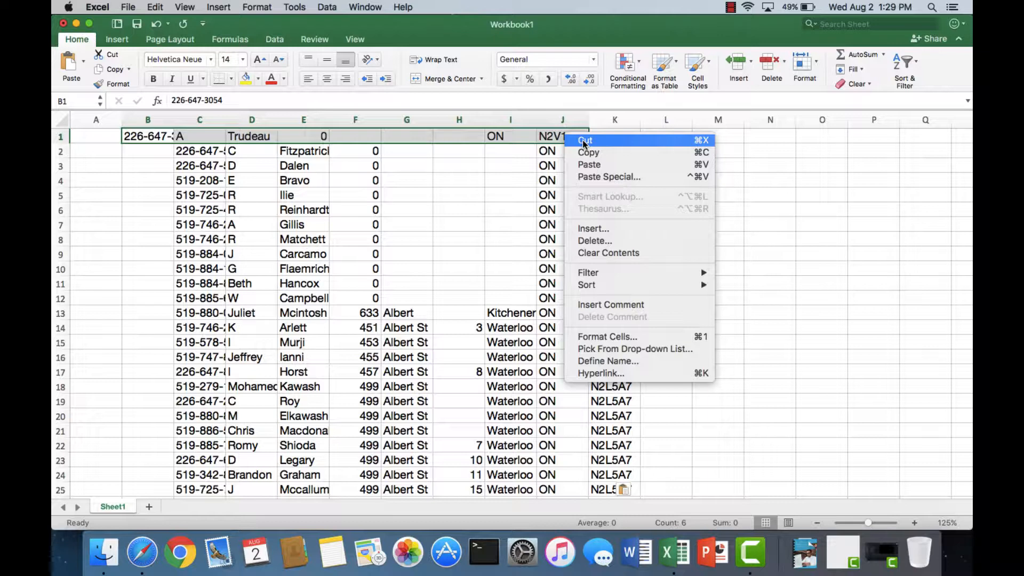
{"action": "left_click", "coordinate": [582, 139]}
{"action": "left_click", "coordinate": [219, 137]}
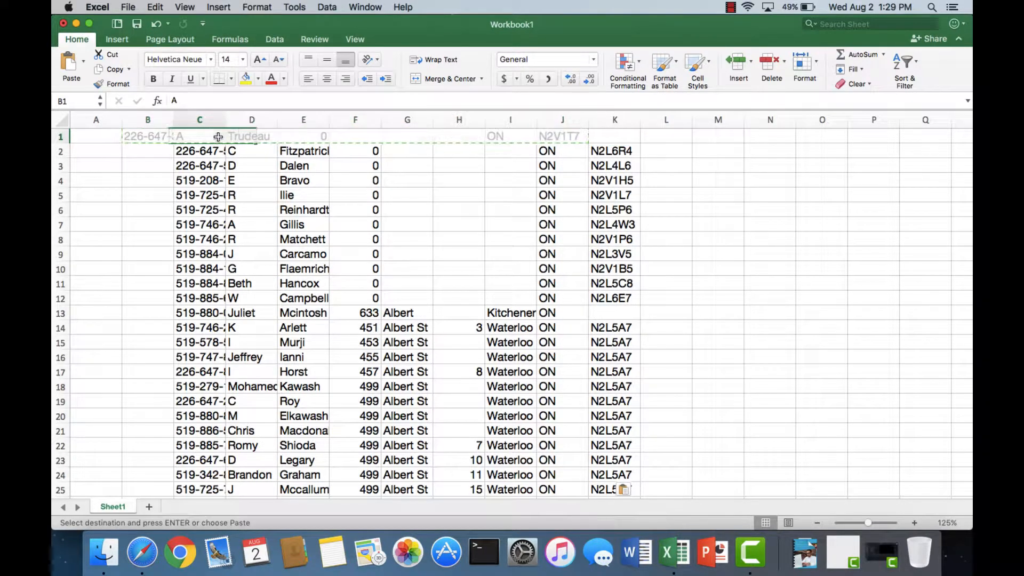
{"action": "right_click", "coordinate": [220, 140]}
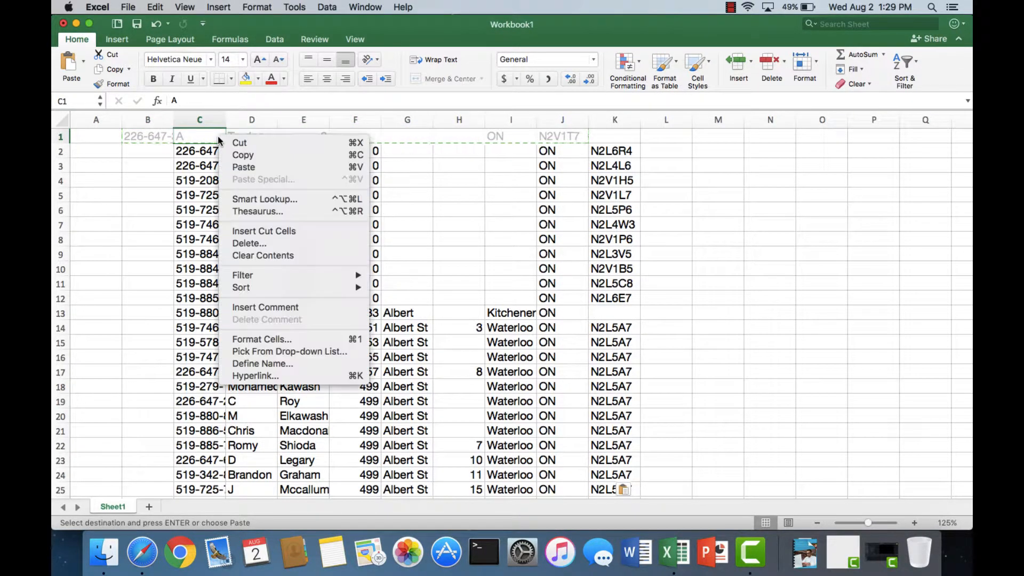
{"action": "left_click", "coordinate": [244, 167]}
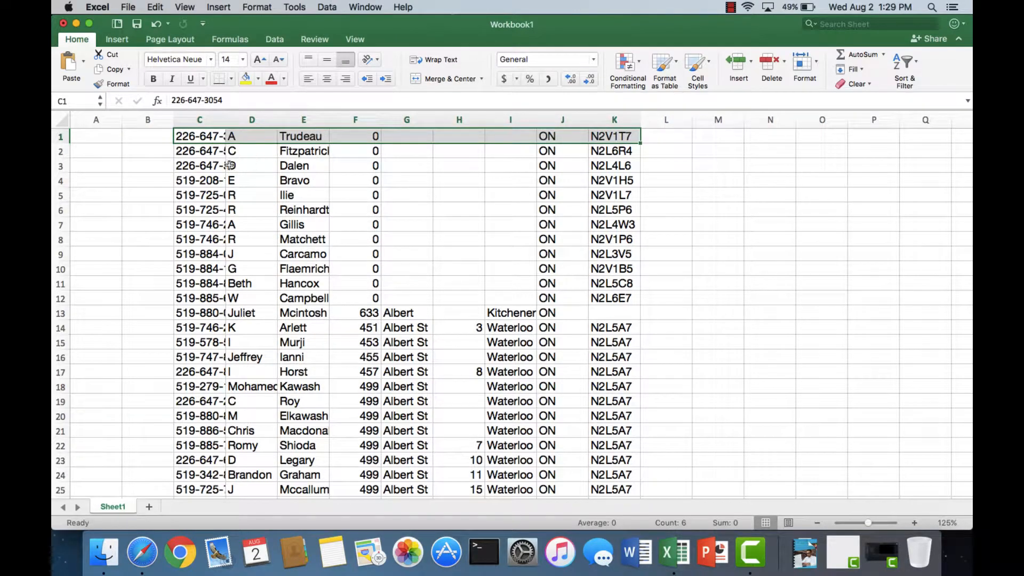
- Go to the end of the pasted listings and select cell A100 in the first empty row
{"action": "scroll", "coordinate": [196, 290], "scroll_direction": "down", "scroll_amount": 7}
{"action": "scroll", "coordinate": [196, 290], "scroll_direction": "down", "scroll_amount": 5}
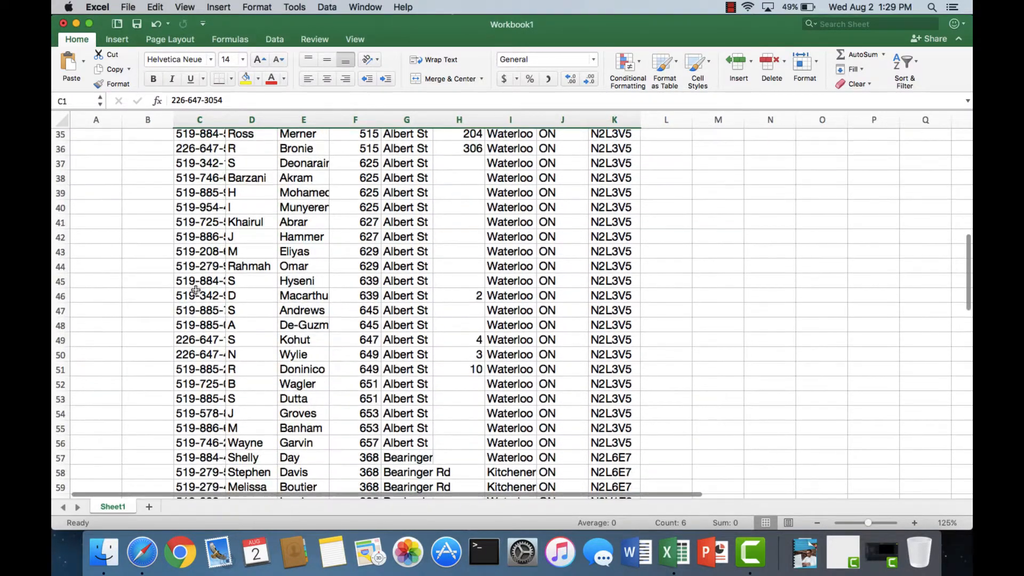
{"action": "scroll", "coordinate": [160, 310], "scroll_direction": "up", "scroll_amount": 12}
{"action": "scroll", "coordinate": [140, 327], "scroll_direction": "down", "scroll_amount": 20}
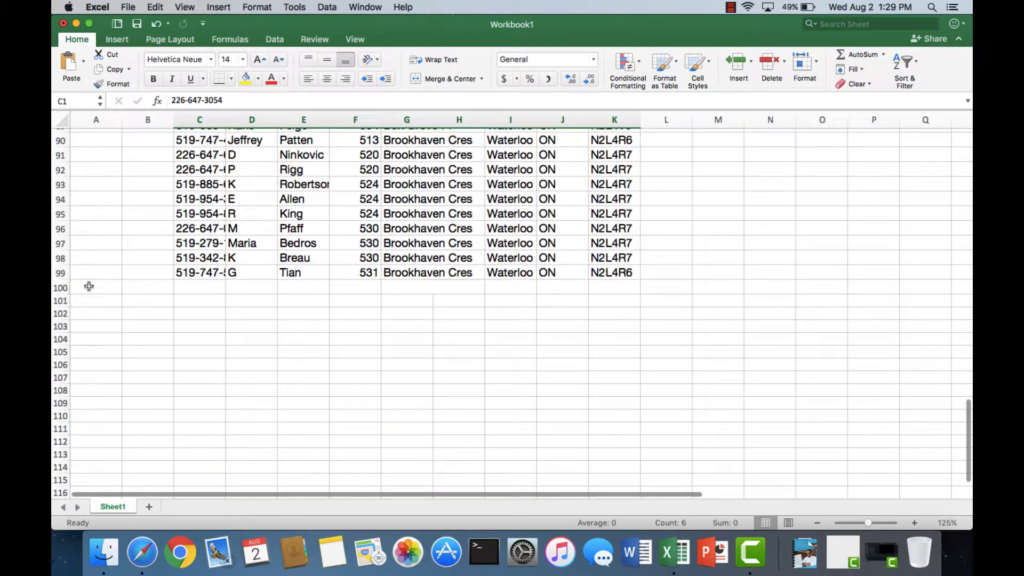
{"action": "left_click", "coordinate": [88, 286]}
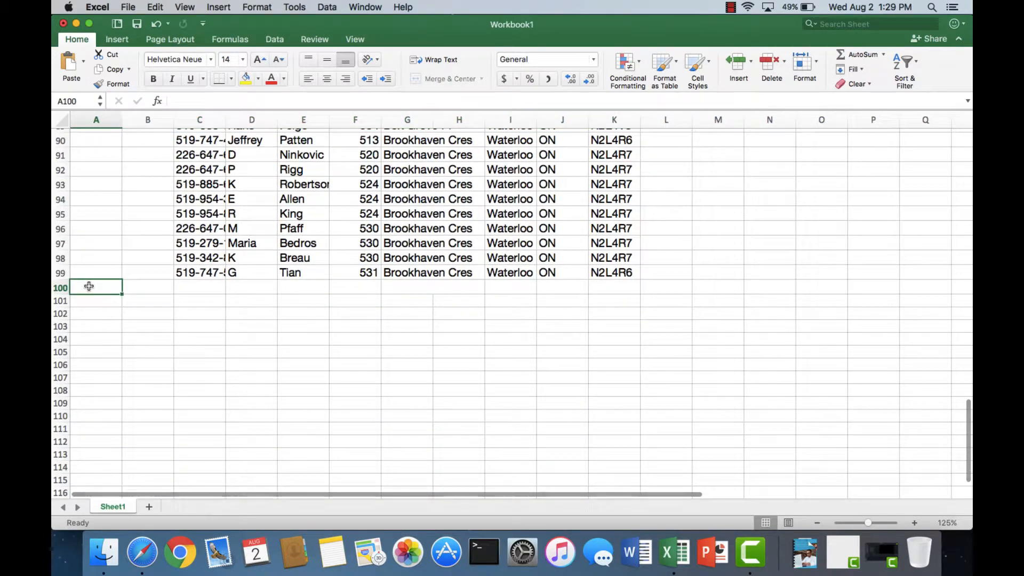
- Switch back to Telelisting in Safari, open page 2 of the results and look through its listings
{"action": "left_click", "coordinate": [143, 558]}
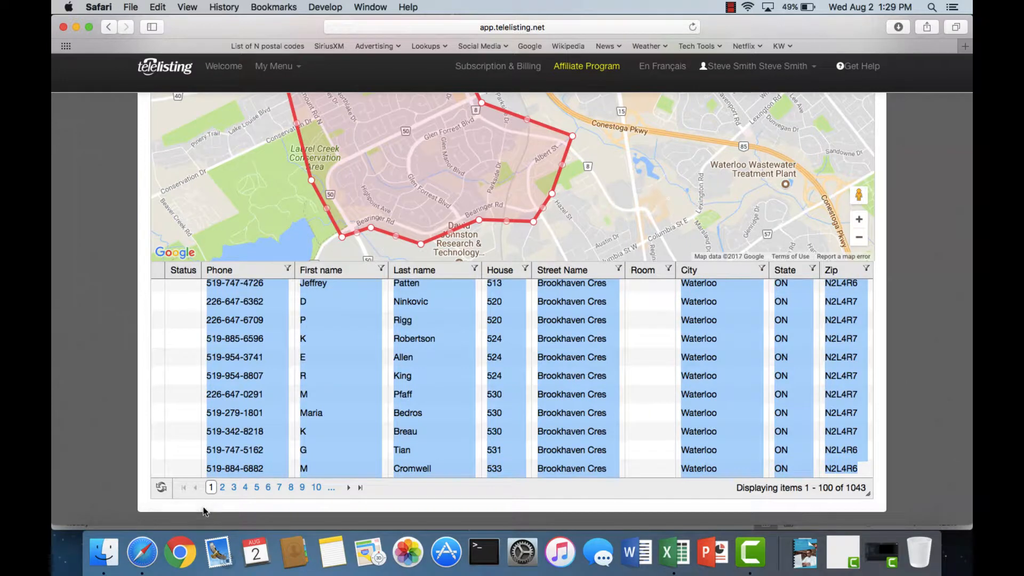
{"action": "left_click", "coordinate": [223, 488]}
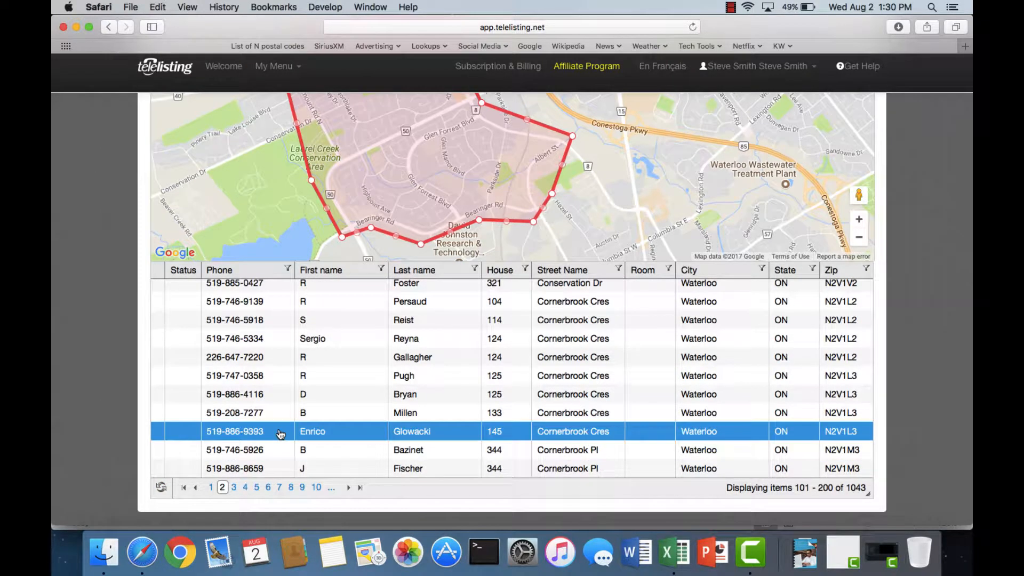
{"action": "scroll", "coordinate": [280, 432], "scroll_direction": "up", "scroll_amount": 5}
{"action": "scroll", "coordinate": [280, 432], "scroll_direction": "down", "scroll_amount": 10}
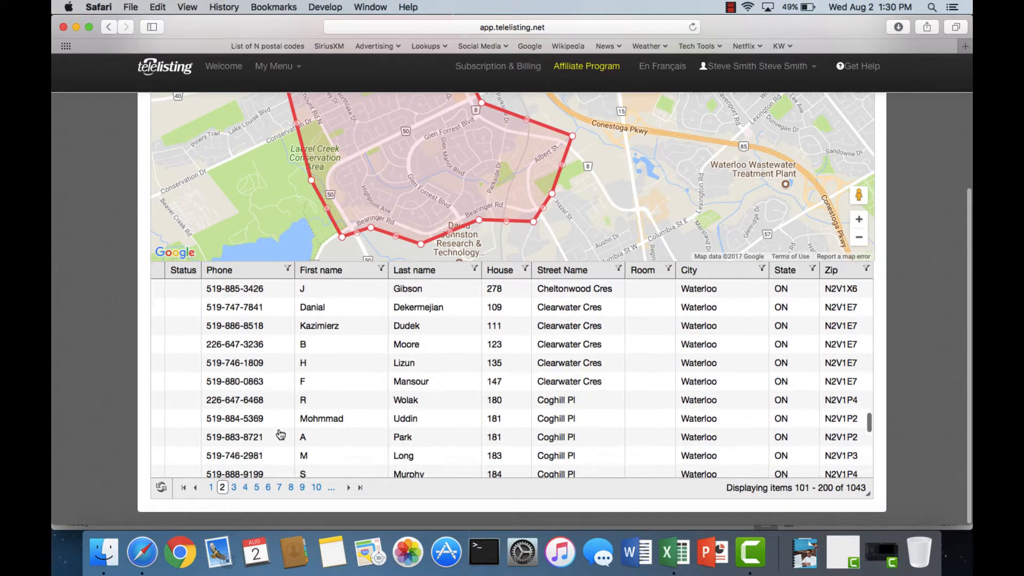
{"action": "scroll", "coordinate": [280, 433], "scroll_direction": "up", "scroll_amount": 10}
{"action": "scroll", "coordinate": [280, 433], "scroll_direction": "up", "scroll_amount": 10}
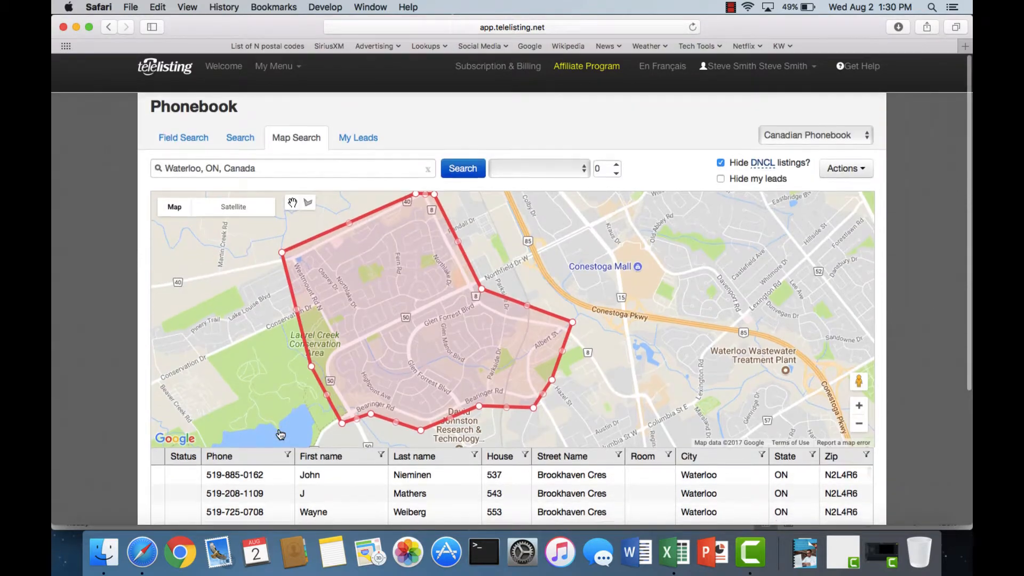
- Select all listings on page 2 of the results, from Phone through Zip, and copy them
{"action": "scroll", "coordinate": [110, 438], "scroll_direction": "down", "scroll_amount": 3}
{"action": "scroll", "coordinate": [111, 437], "scroll_direction": "down", "scroll_amount": 3}
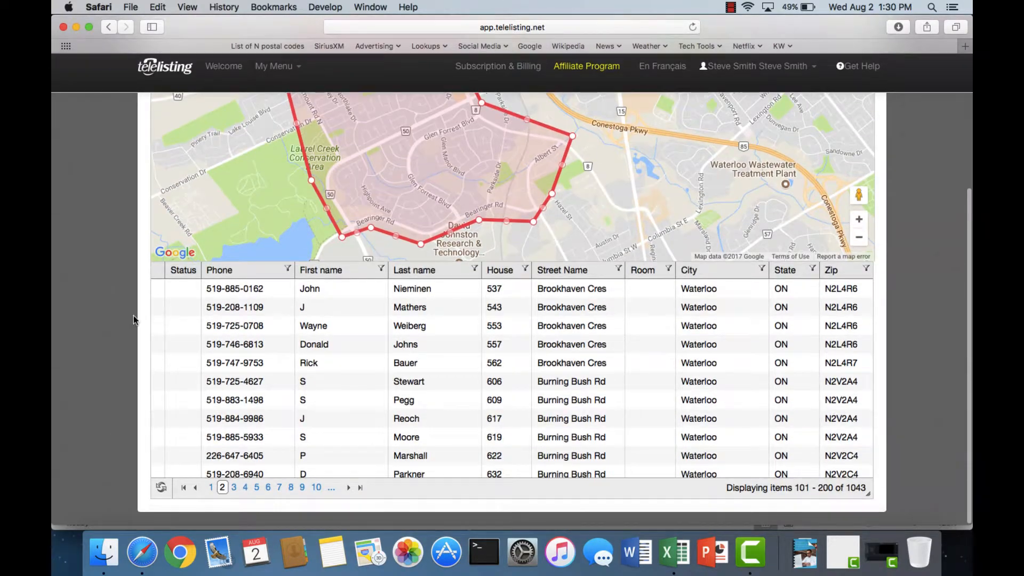
{"action": "left_click", "coordinate": [156, 288]}
{"action": "left_click_drag", "start_coordinate": [156, 289], "coordinate": [866, 481]}
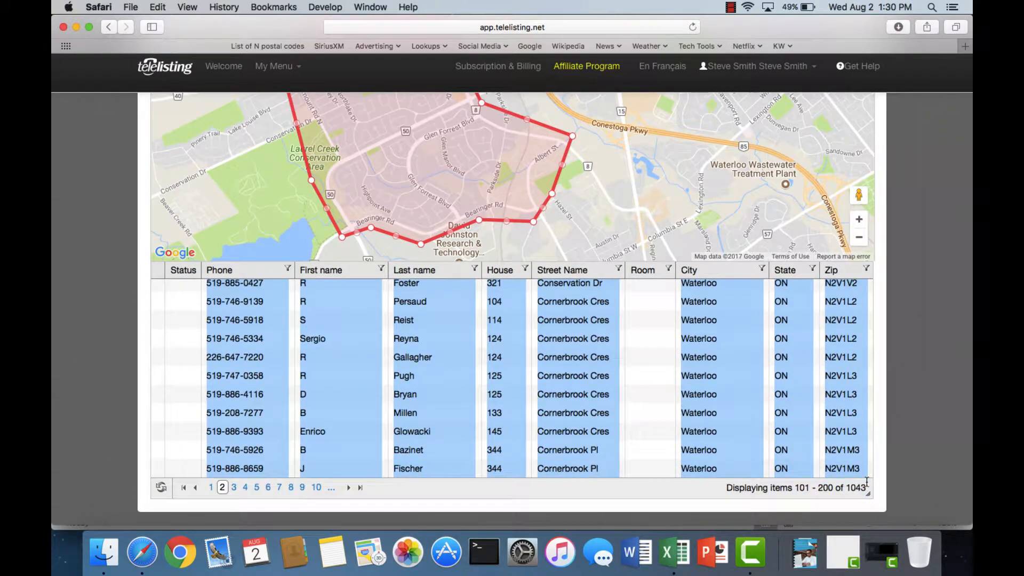
{"action": "right_click", "coordinate": [839, 473]}
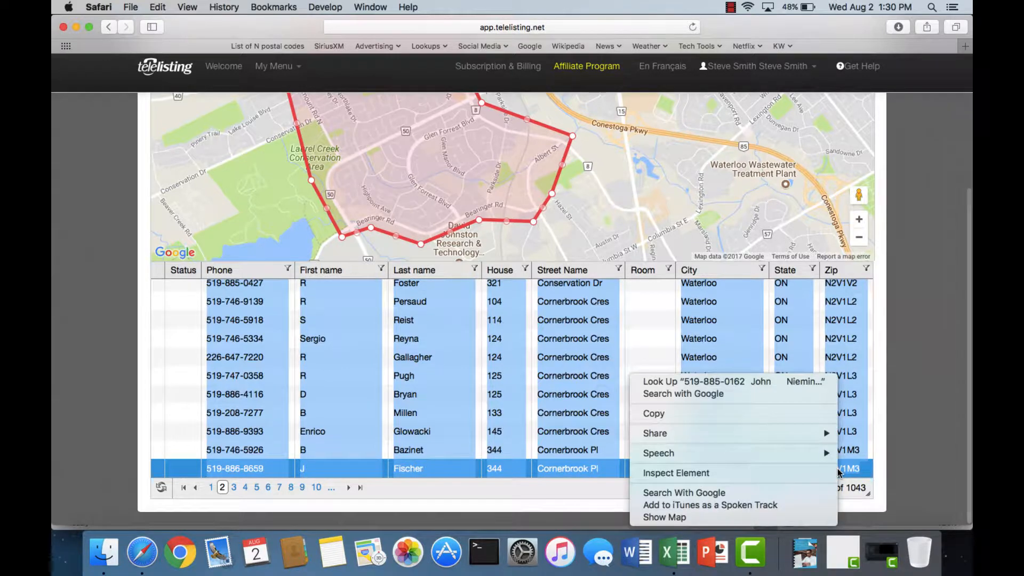
{"action": "left_click", "coordinate": [729, 415]}
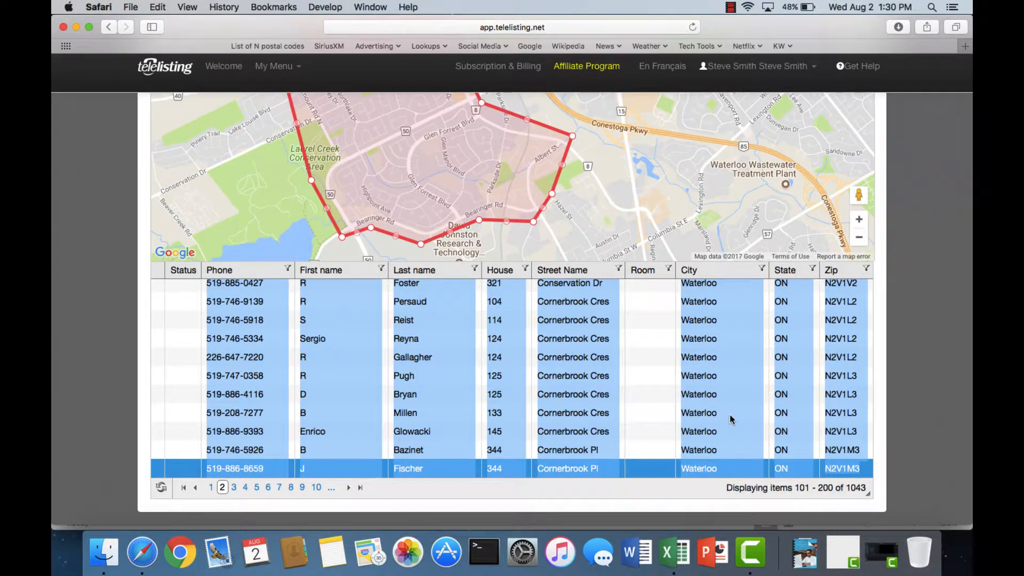
- Switch to the Excel workbook and paste the copied page 2 listings starting at cell A100
{"action": "left_click", "coordinate": [675, 555]}
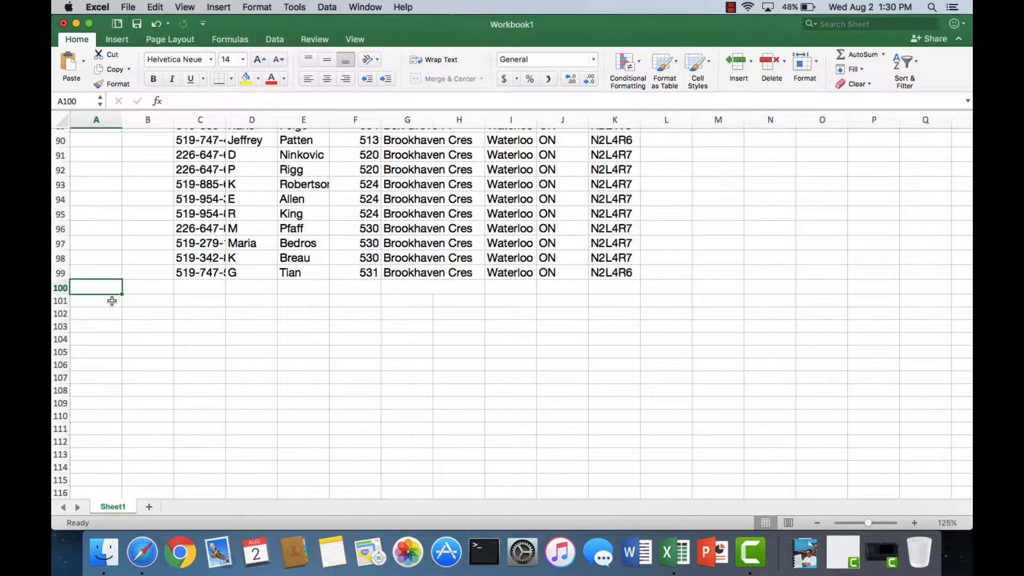
{"action": "right_click", "coordinate": [102, 284]}
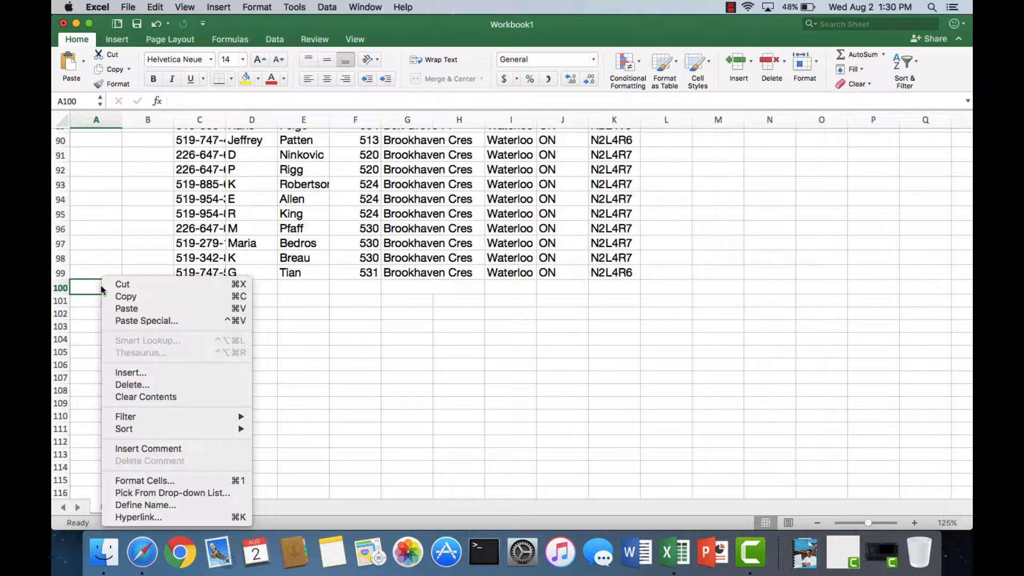
{"action": "left_click", "coordinate": [124, 312]}
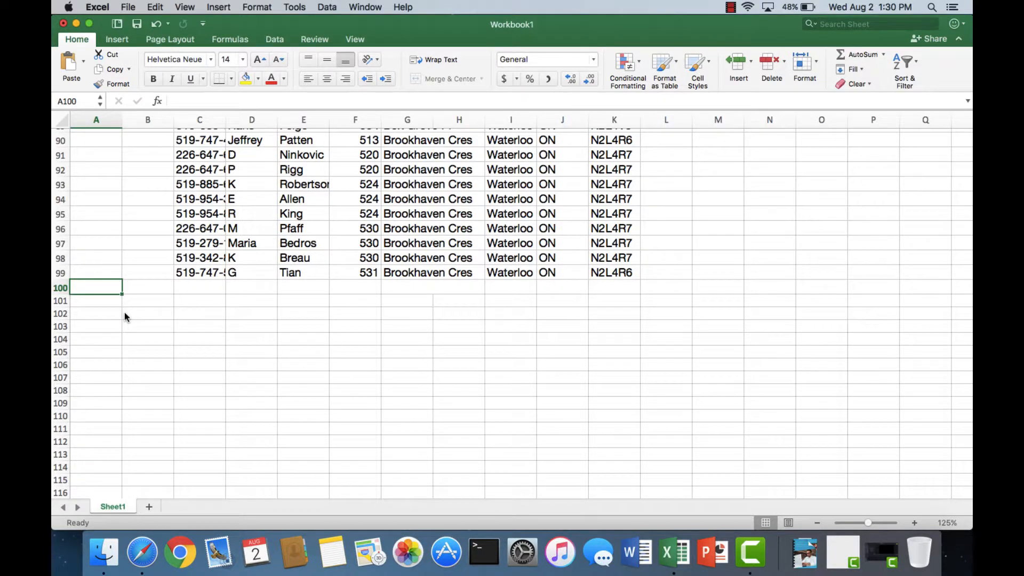
- Move cells B100:J100 one column over, starting at C100, to align that listing with the other rows
{"action": "left_click", "coordinate": [128, 291]}
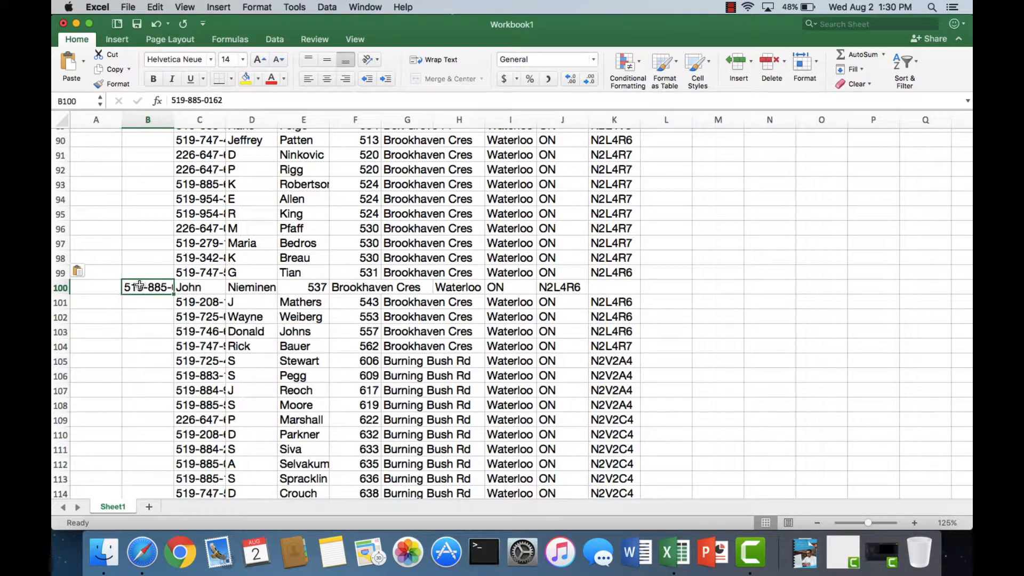
{"action": "left_click_drag", "start_coordinate": [152, 289], "coordinate": [548, 288]}
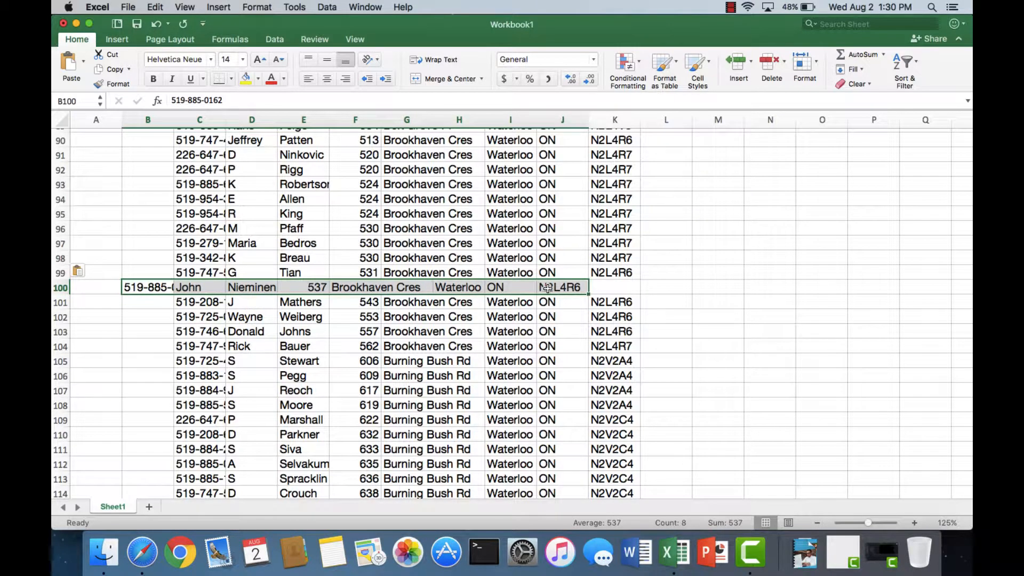
{"action": "right_click", "coordinate": [548, 288]}
{"action": "key", "text": "Escape"}
{"action": "right_click", "coordinate": [547, 288]}
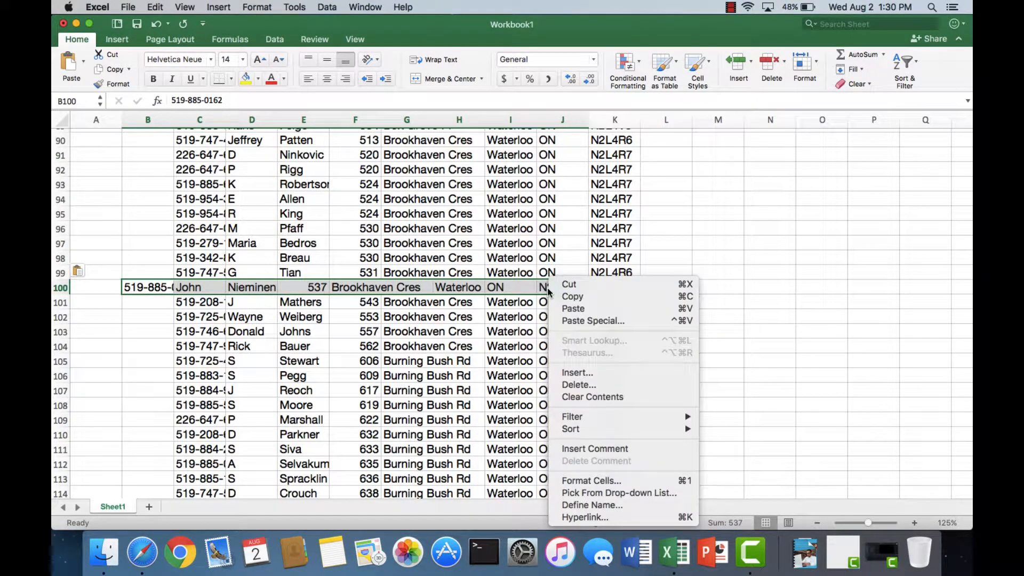
{"action": "left_click", "coordinate": [569, 286]}
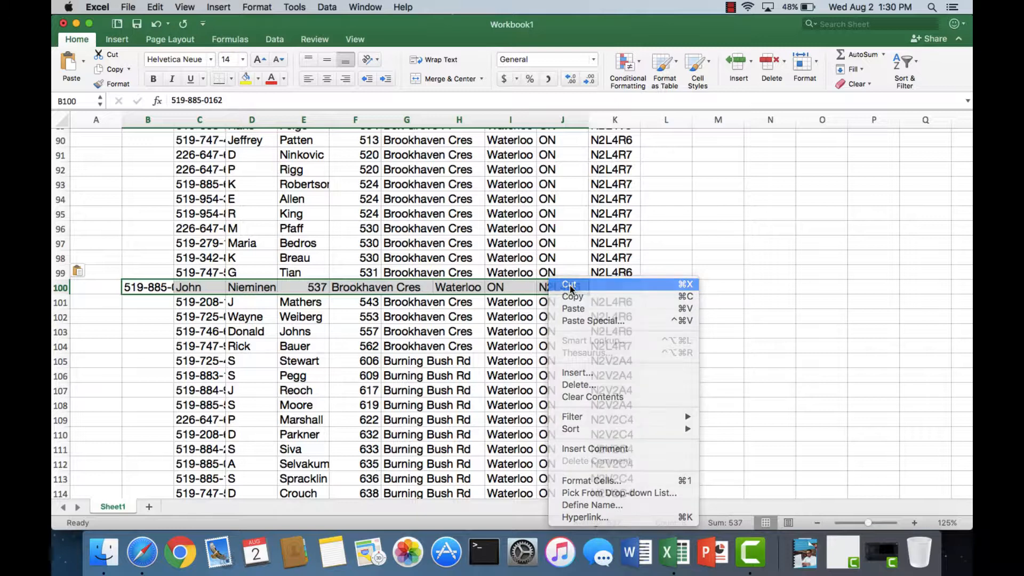
{"action": "left_click", "coordinate": [200, 287]}
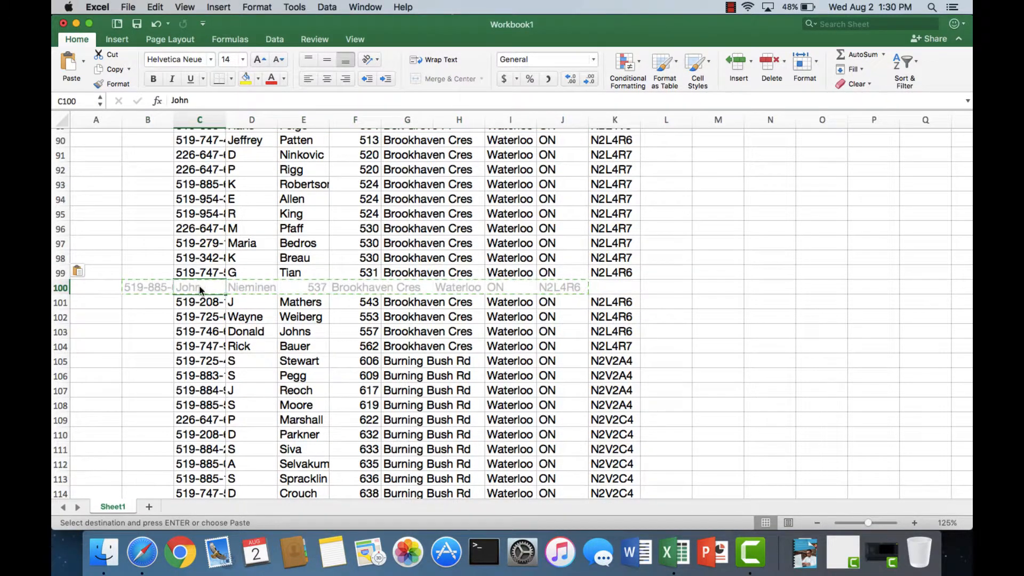
{"action": "right_click", "coordinate": [200, 287]}
{"action": "left_click", "coordinate": [224, 309]}
- Look through the combined listings in the sheet to check that the rows from both pages line up
{"action": "scroll", "coordinate": [110, 305], "scroll_direction": "up", "scroll_amount": 3}
{"action": "scroll", "coordinate": [111, 305], "scroll_direction": "up", "scroll_amount": 20}
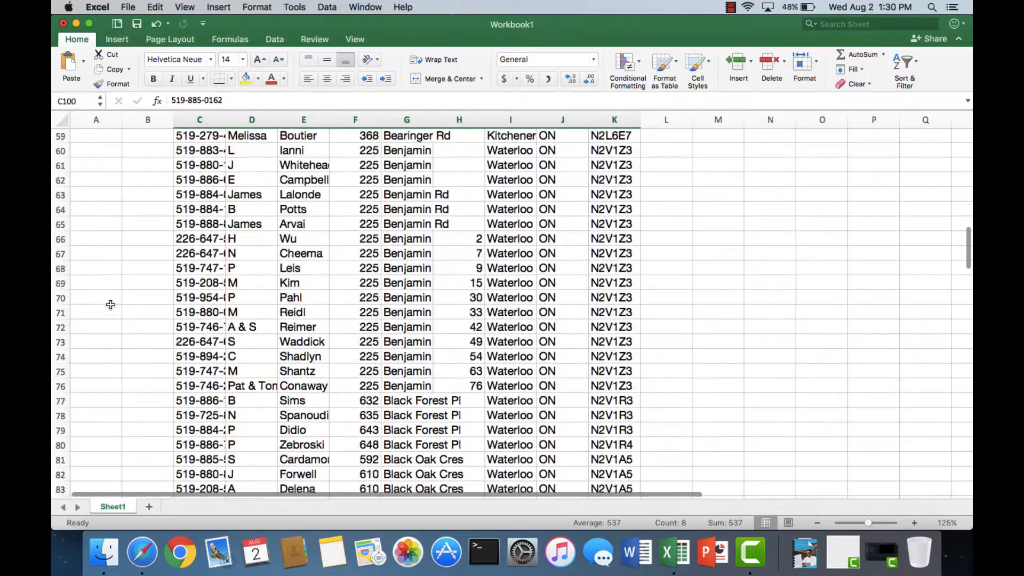
{"action": "scroll", "coordinate": [110, 304], "scroll_direction": "down", "scroll_amount": 20}
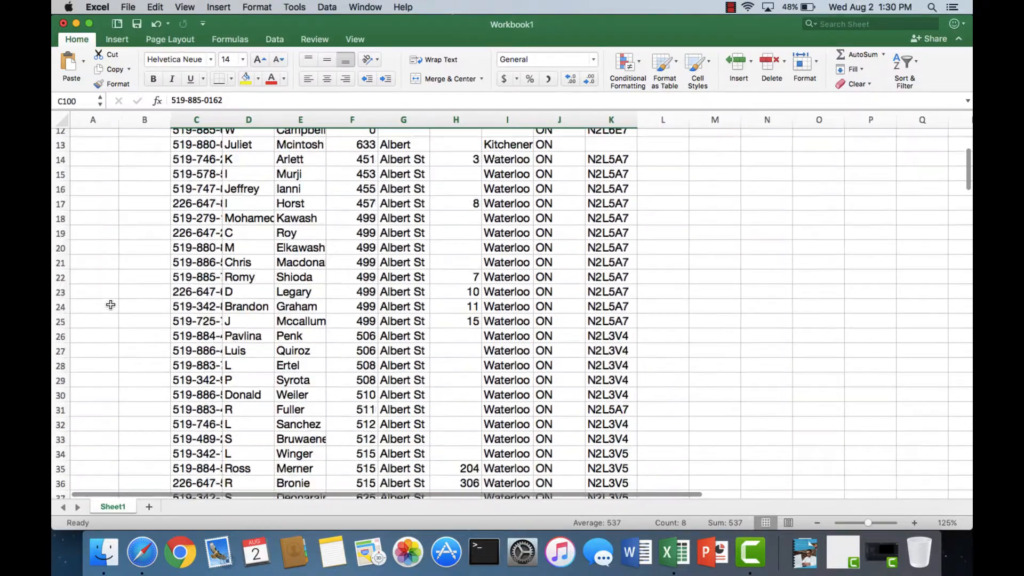
{"action": "scroll", "coordinate": [111, 305], "scroll_direction": "down", "scroll_amount": 9}
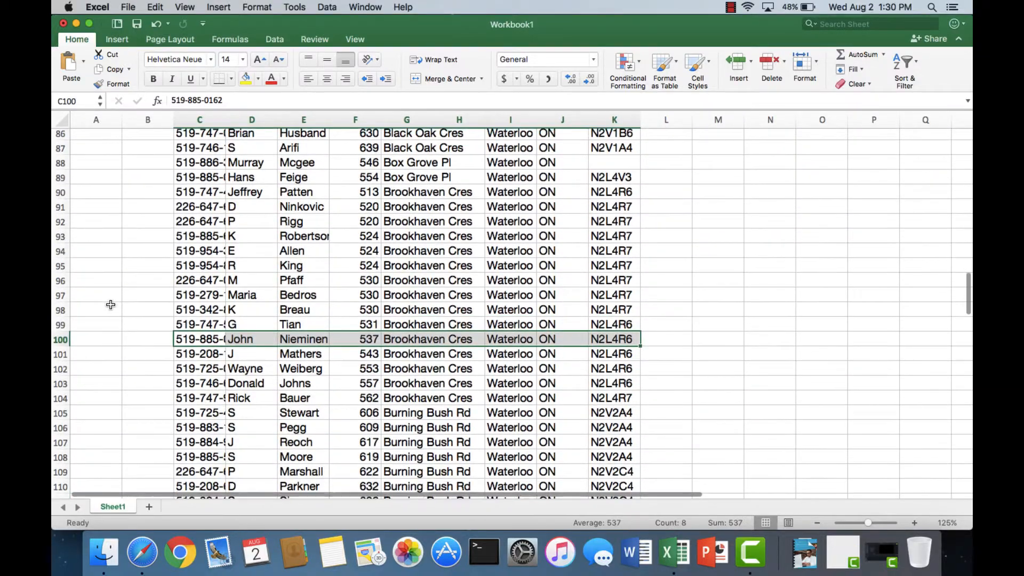
{"action": "scroll", "coordinate": [110, 305], "scroll_direction": "down", "scroll_amount": 2}
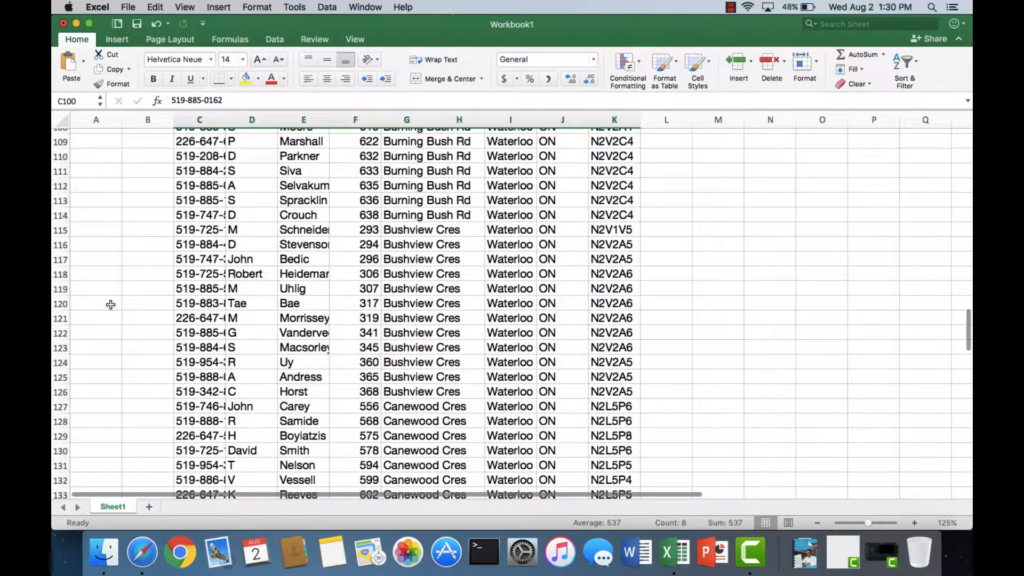
{"action": "scroll", "coordinate": [183, 395], "scroll_direction": "down", "scroll_amount": 3}
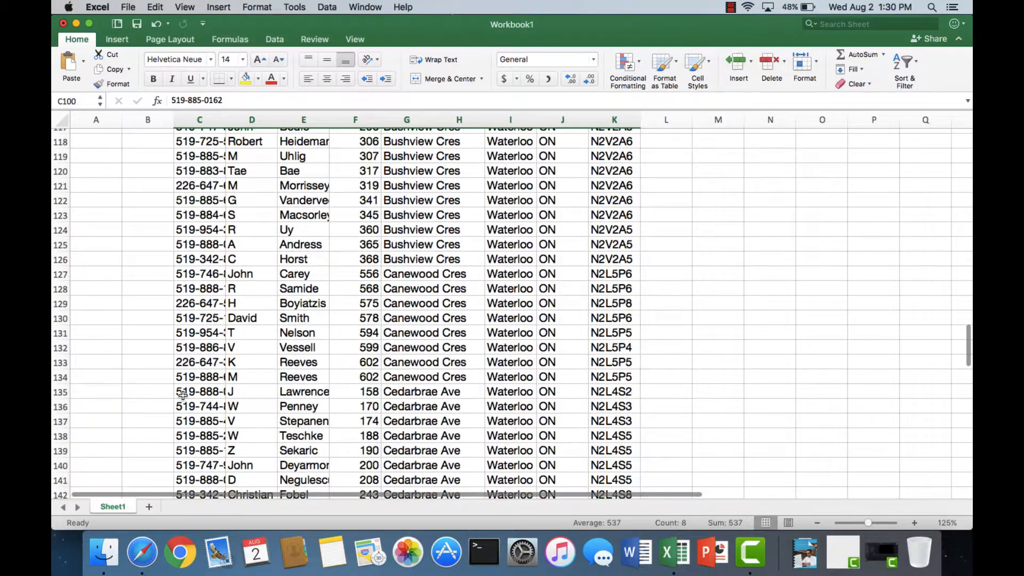
{"action": "scroll", "coordinate": [183, 394], "scroll_direction": "down", "scroll_amount": 3}
{"action": "scroll", "coordinate": [183, 395], "scroll_direction": "up", "scroll_amount": 20}
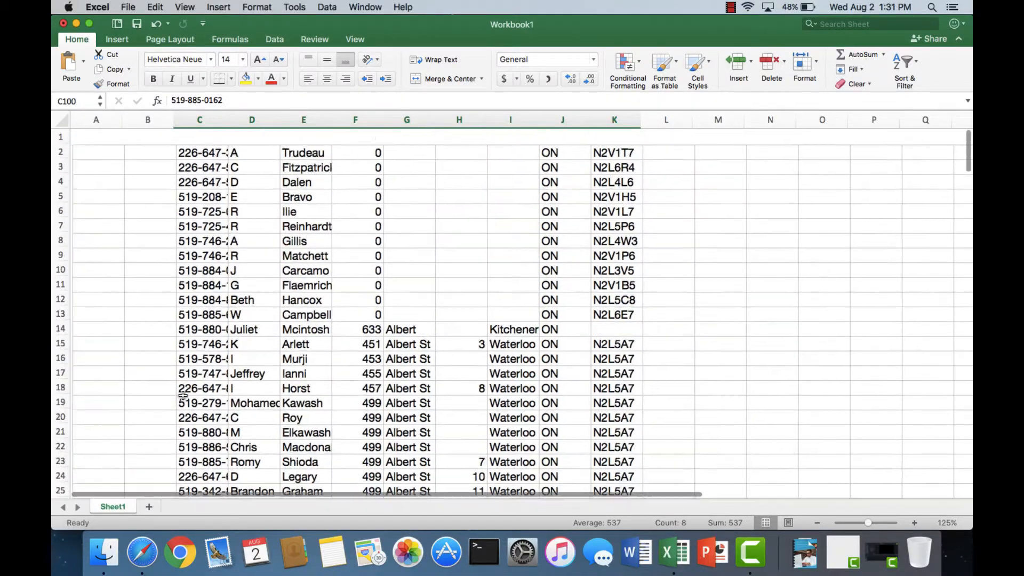
{"action": "scroll", "coordinate": [213, 156], "scroll_direction": "up", "scroll_amount": 2}
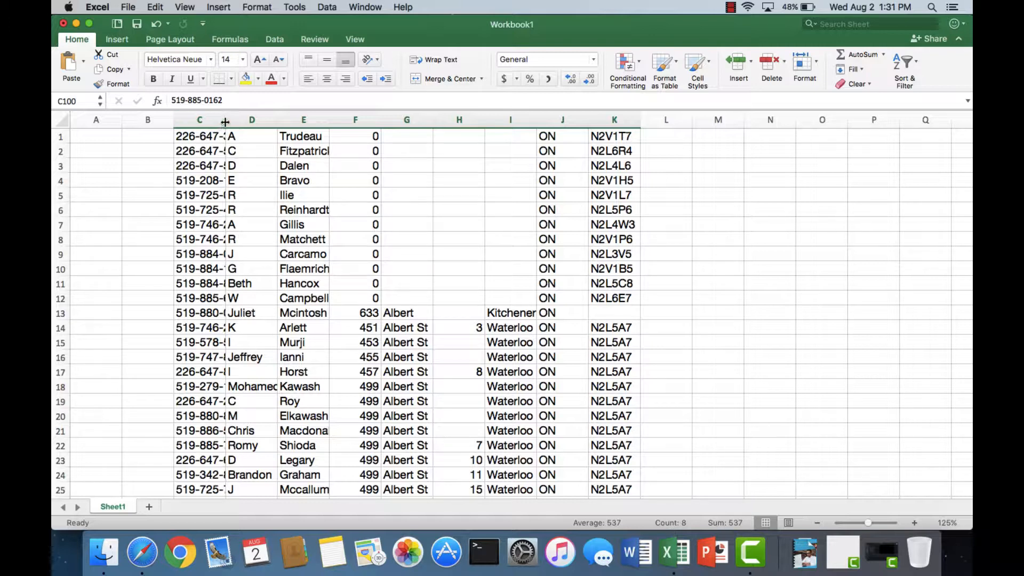
- Widen columns C, D and E to fit the full phone numbers, first names and last names
{"action": "left_click_drag", "start_coordinate": [226, 119], "coordinate": [252, 123]}
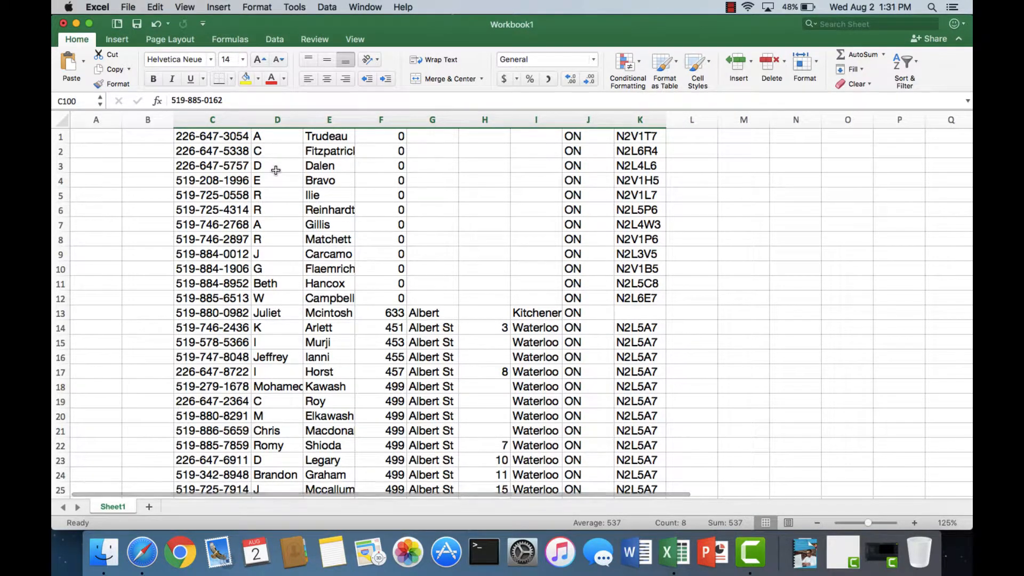
{"action": "scroll", "coordinate": [275, 170], "scroll_direction": "up", "scroll_amount": 2}
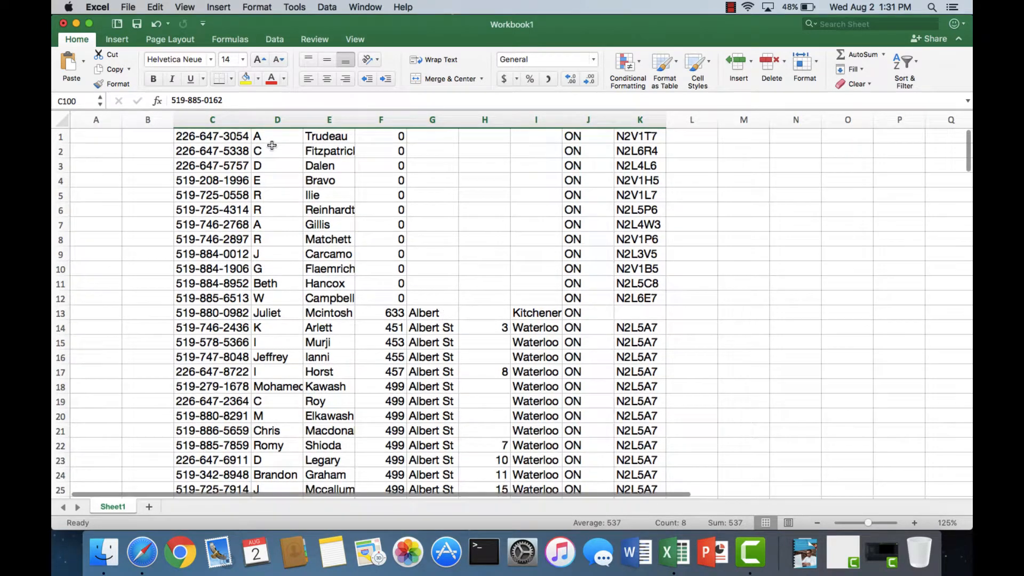
{"action": "left_click", "coordinate": [266, 137]}
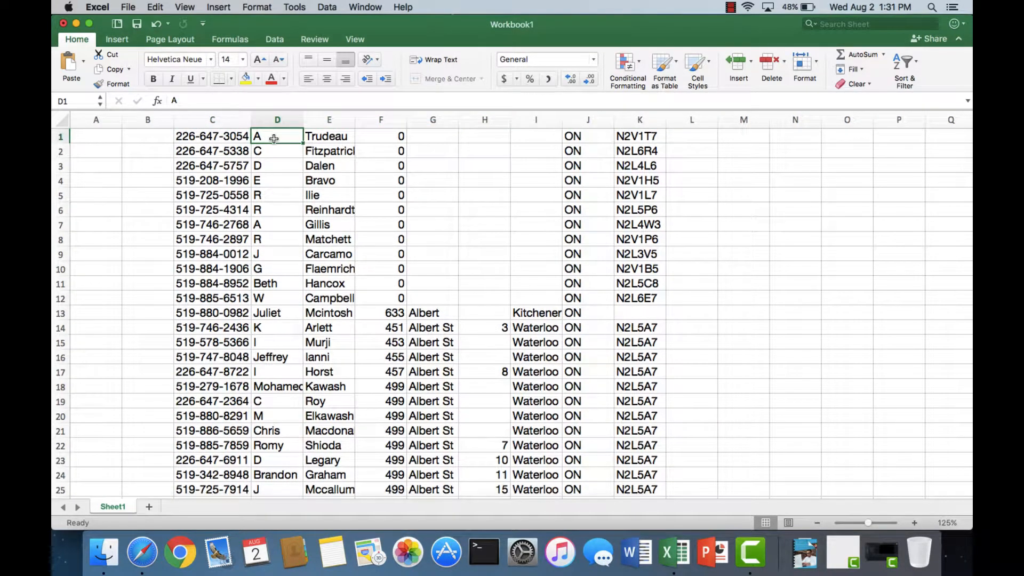
{"action": "left_click", "coordinate": [328, 138]}
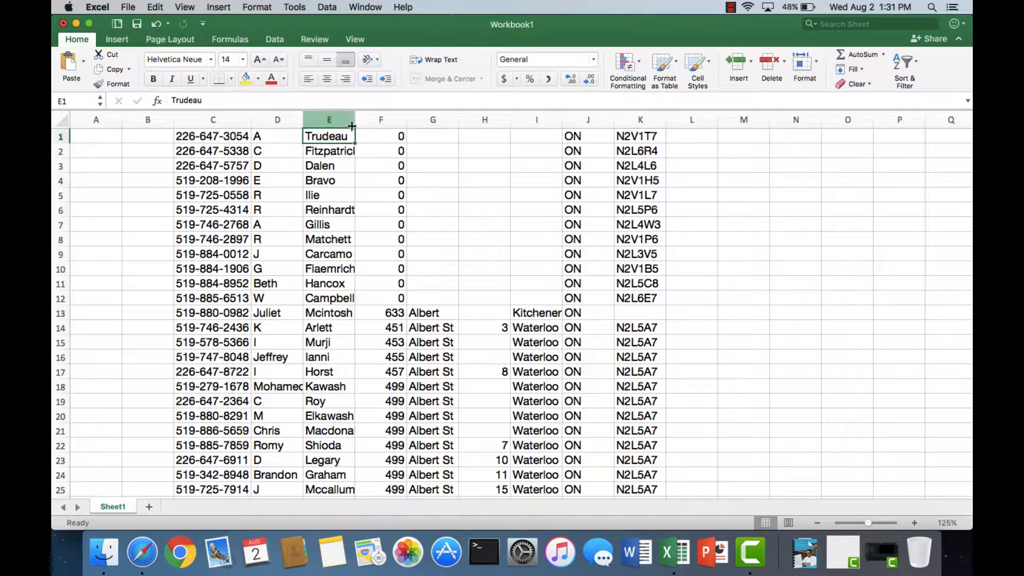
{"action": "left_click_drag", "start_coordinate": [355, 124], "coordinate": [386, 124]}
{"action": "left_click_drag", "start_coordinate": [302, 124], "coordinate": [311, 123]}
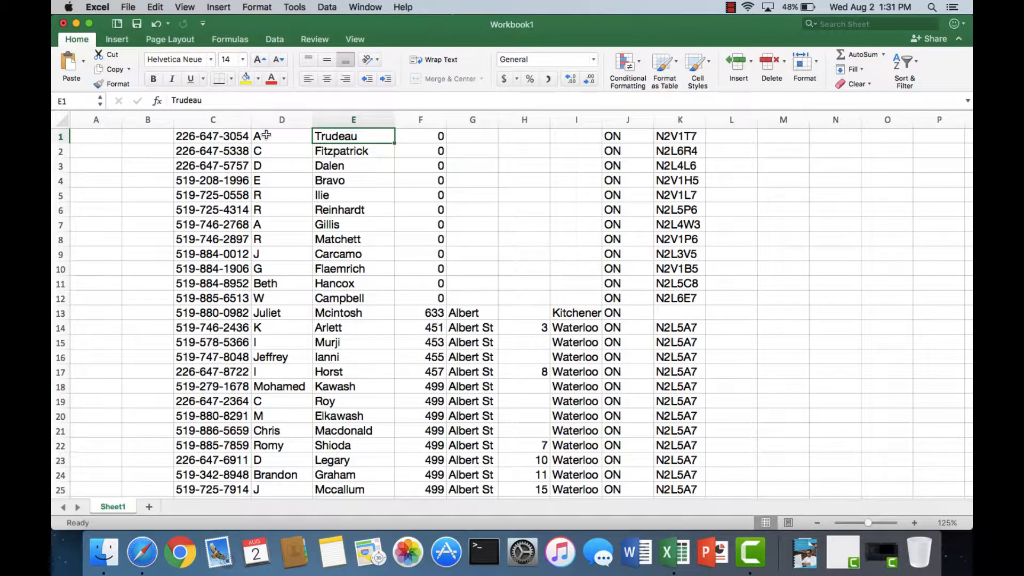
- Check the house number and street columns, and narrow the room number column H to fit its contents
{"action": "scroll", "coordinate": [423, 161], "scroll_direction": "up", "scroll_amount": 1}
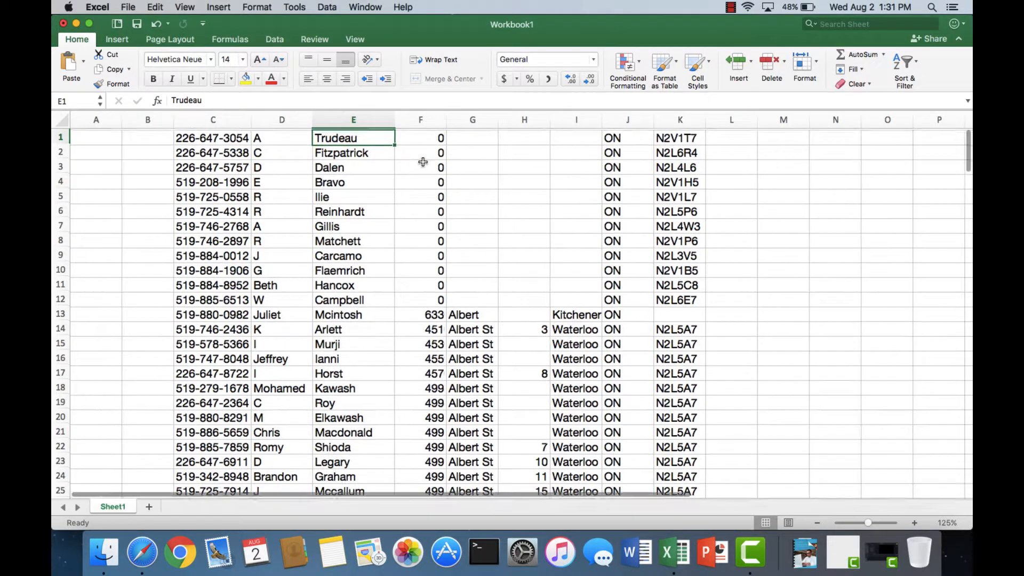
{"action": "left_click", "coordinate": [423, 137]}
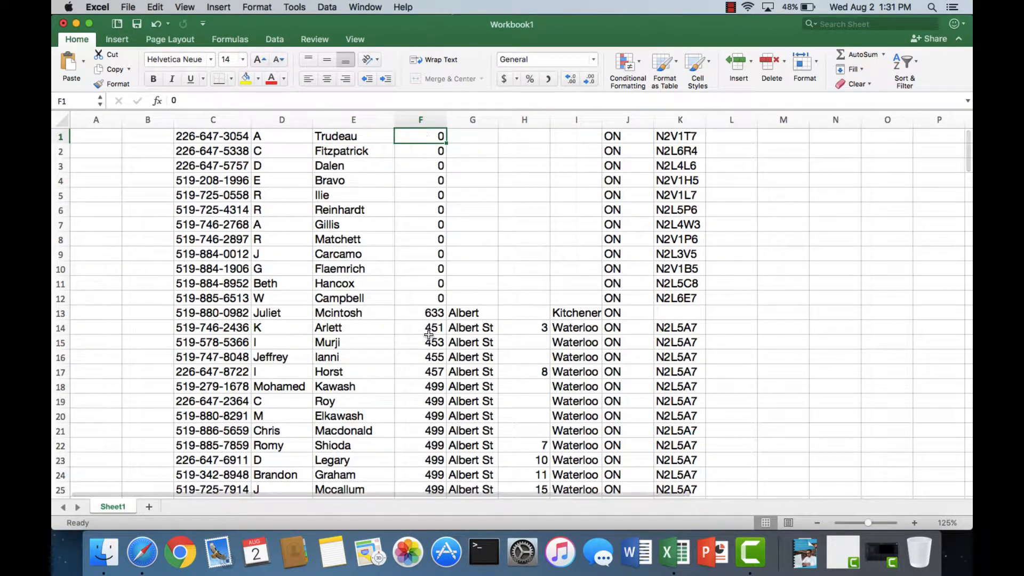
{"action": "left_click", "coordinate": [426, 298]}
{"action": "left_click", "coordinate": [423, 312]}
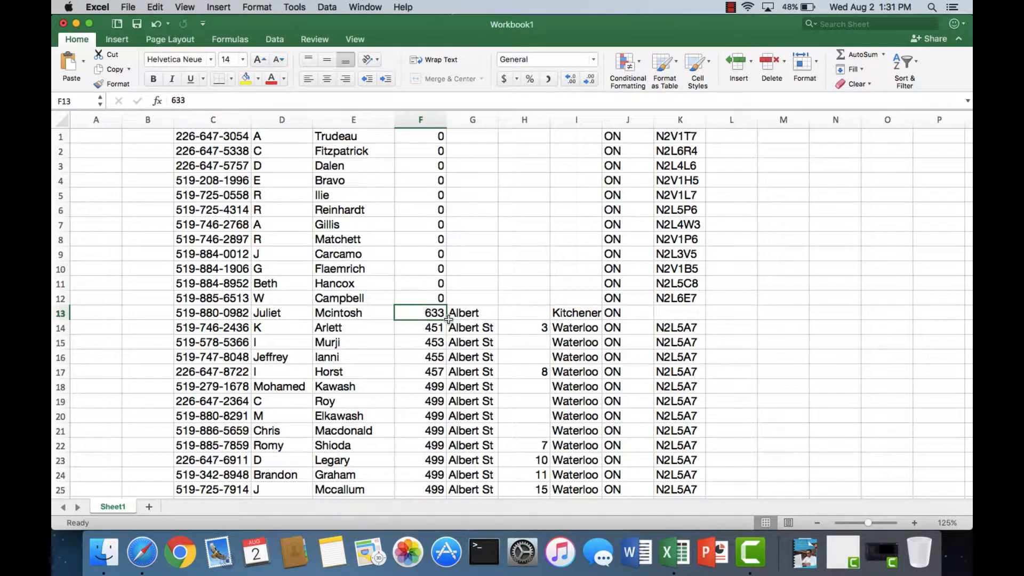
{"action": "left_click", "coordinate": [469, 315]}
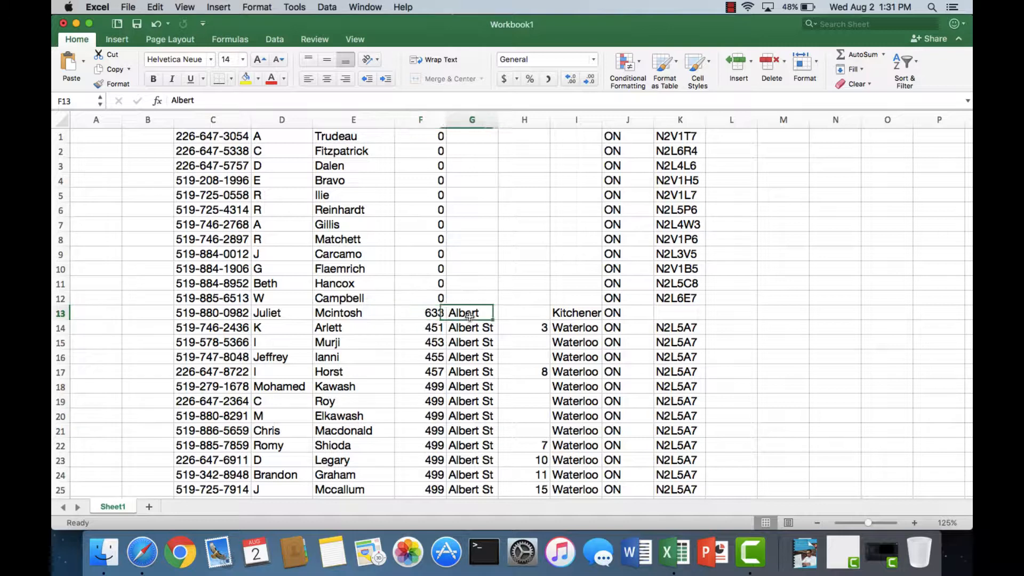
{"action": "left_click", "coordinate": [523, 314]}
{"action": "double_click", "coordinate": [550, 120]}
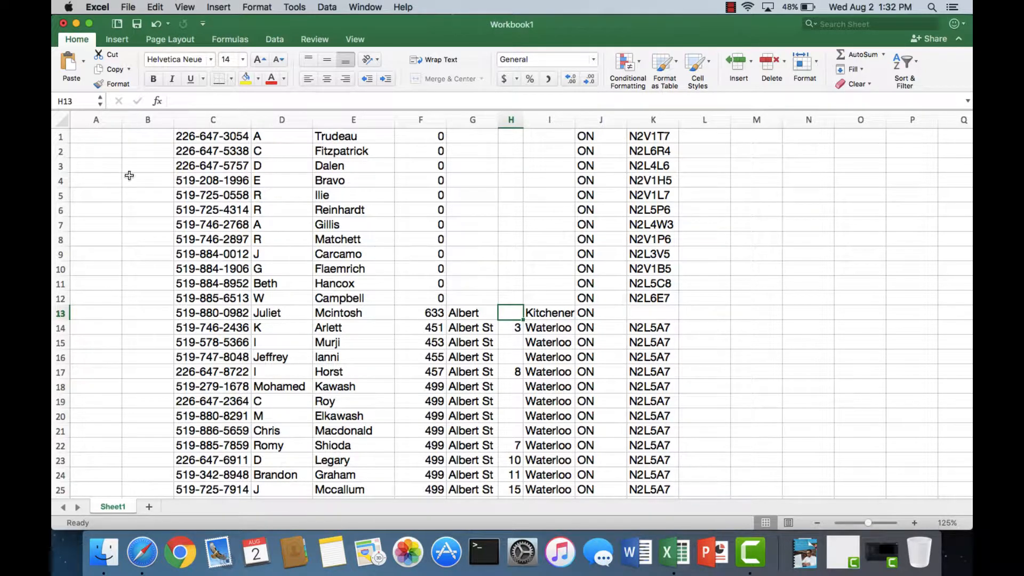
- Delete the empty columns A and B entirely so the phone numbers start in column A
{"action": "left_click", "coordinate": [101, 140]}
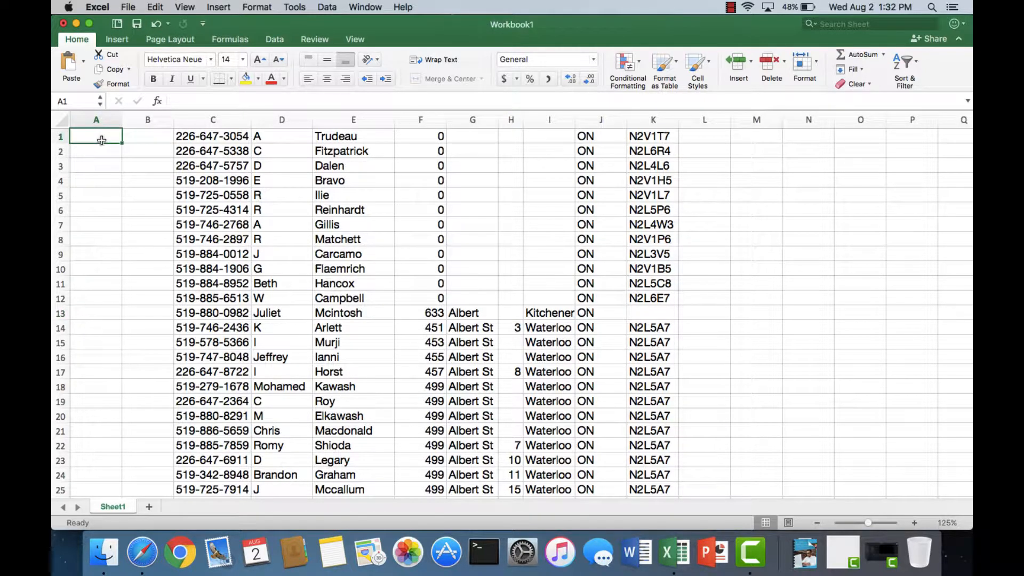
{"action": "left_click_drag", "start_coordinate": [104, 138], "coordinate": [147, 139]}
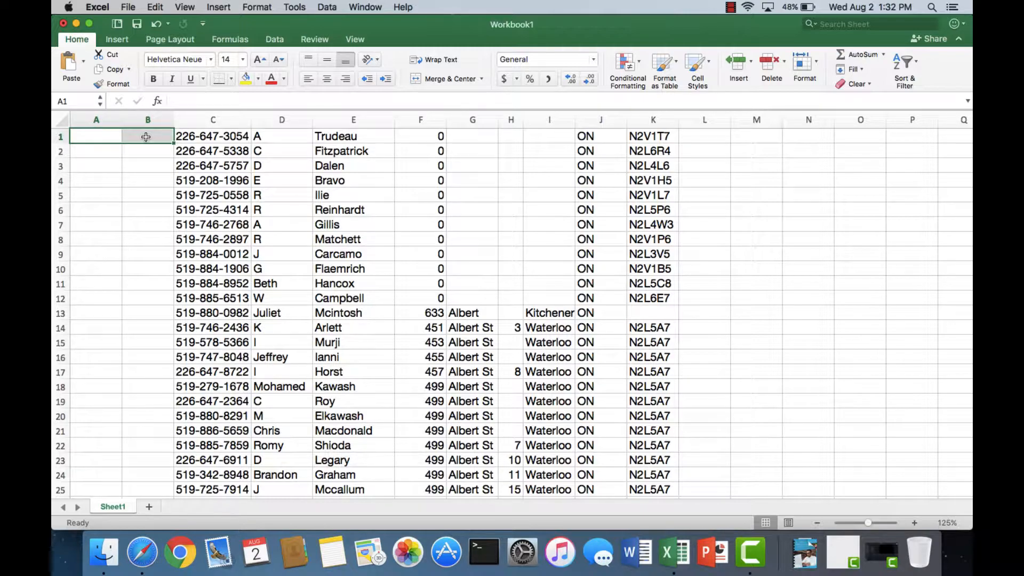
{"action": "left_click", "coordinate": [104, 138]}
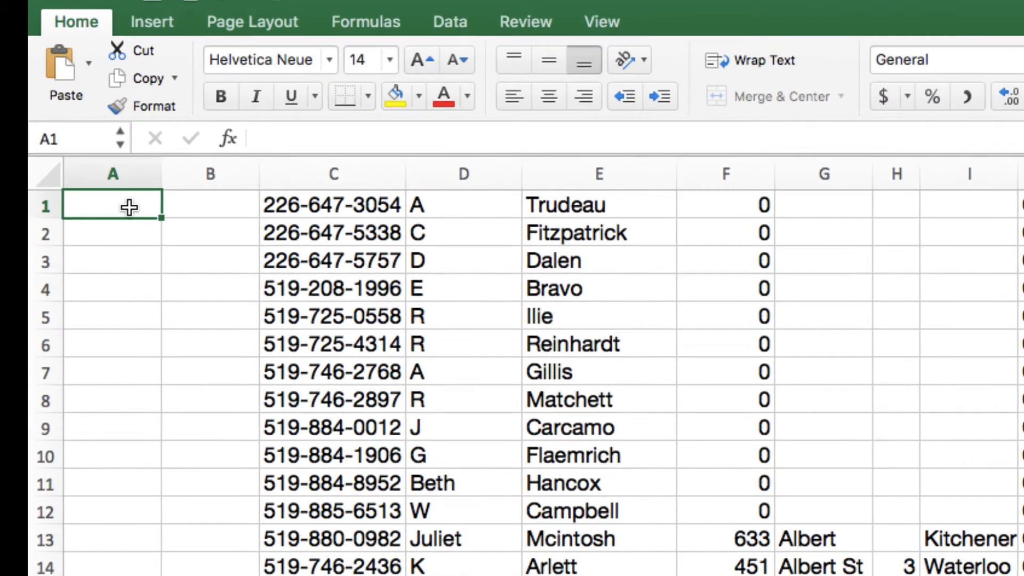
{"action": "left_click_drag", "start_coordinate": [129, 207], "coordinate": [174, 207]}
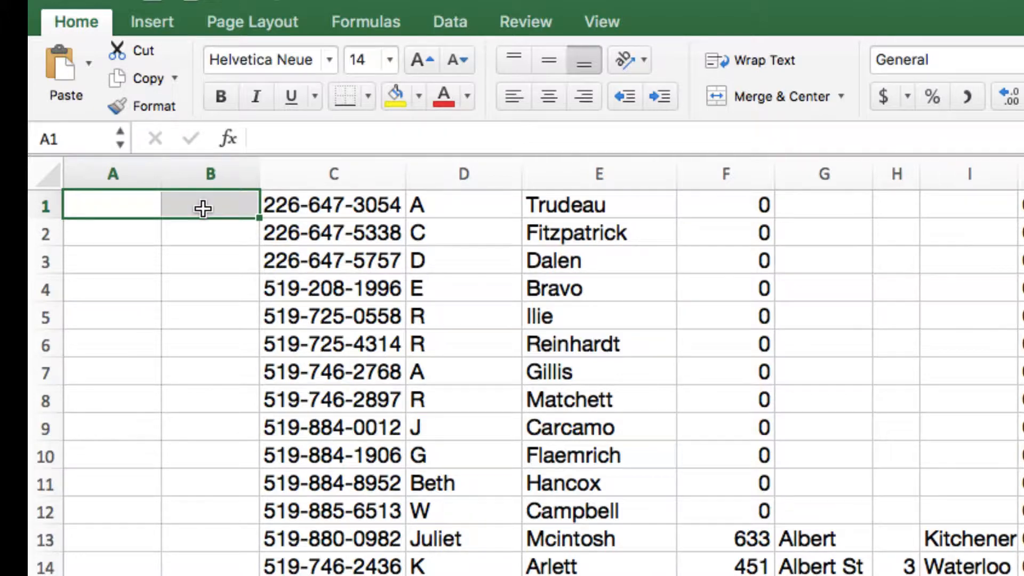
{"action": "right_click", "coordinate": [202, 208]}
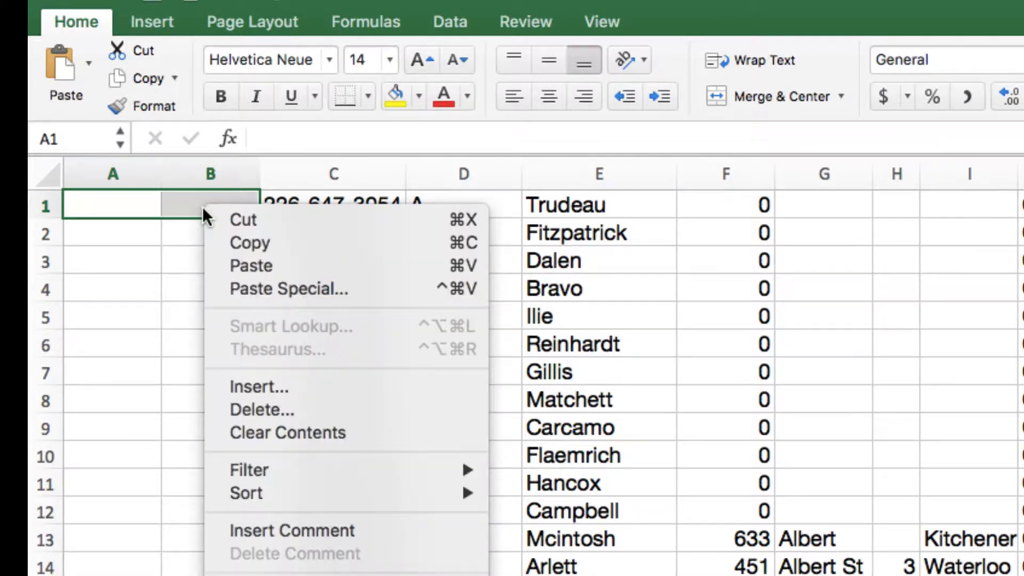
{"action": "left_click", "coordinate": [252, 414]}
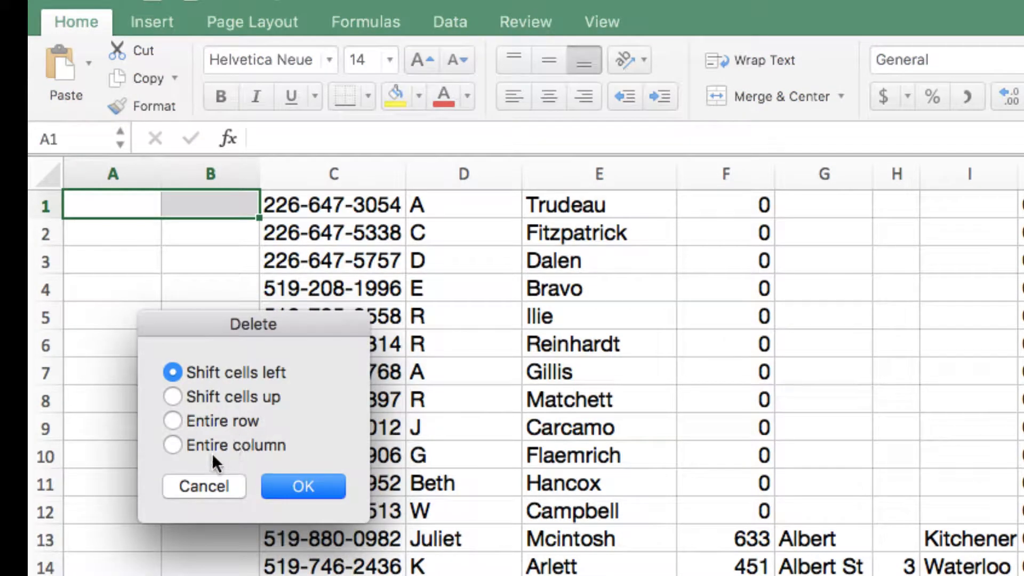
{"action": "left_click", "coordinate": [214, 445]}
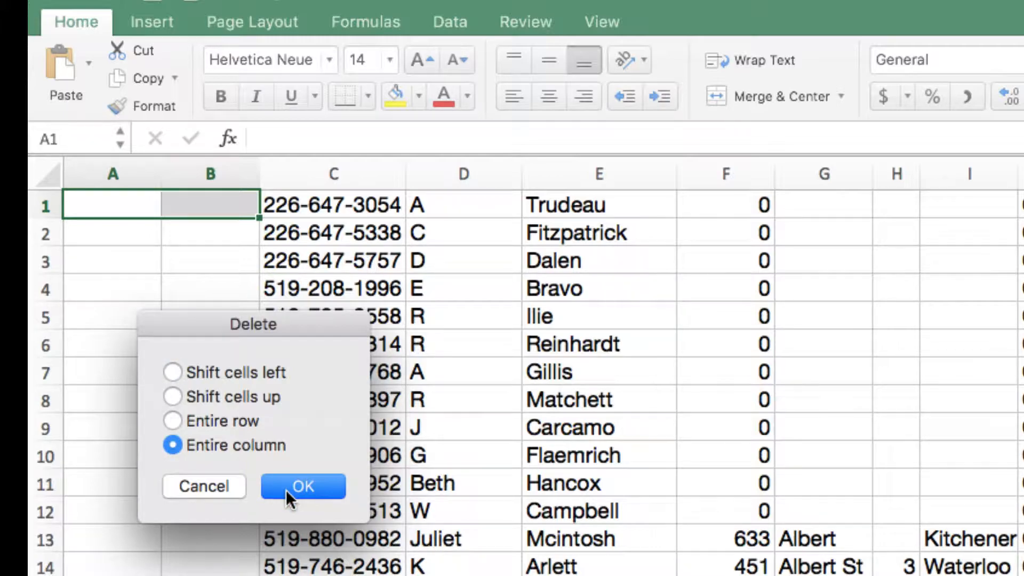
{"action": "left_click", "coordinate": [303, 486]}
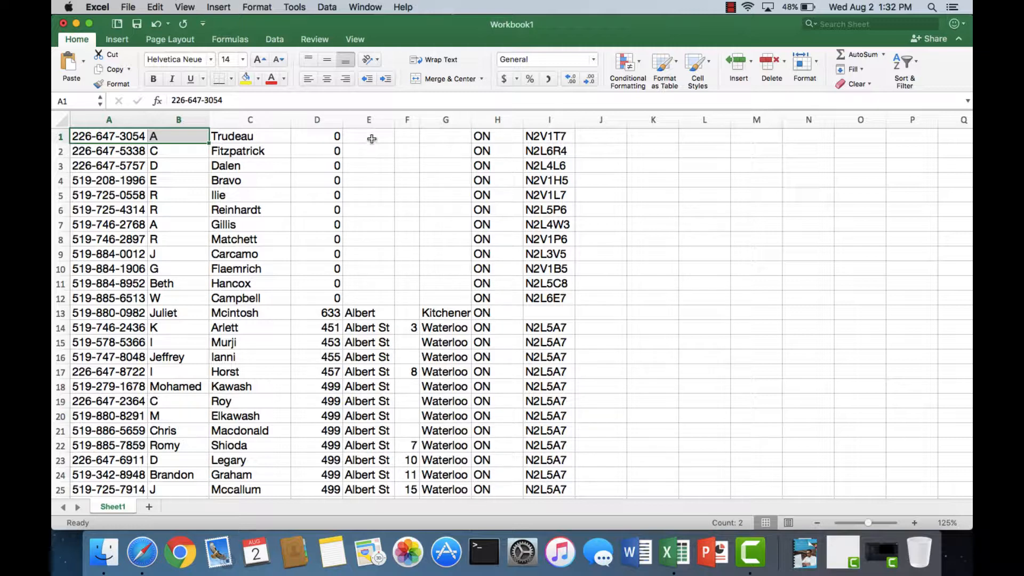
- Delete the entire city and province columns, G and H, and return to cell A1
{"action": "left_click", "coordinate": [442, 138]}
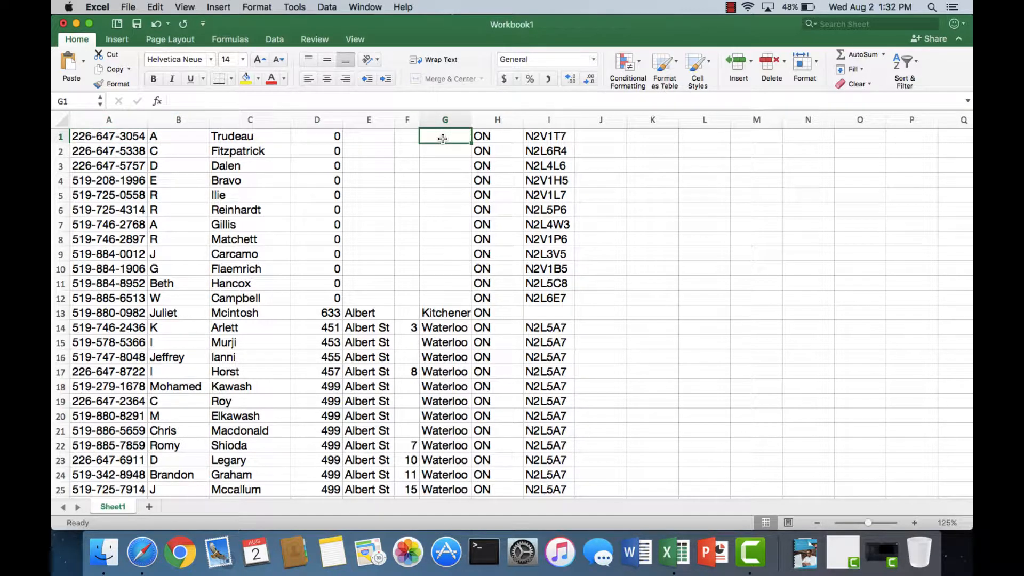
{"action": "left_click_drag", "start_coordinate": [457, 137], "coordinate": [480, 134]}
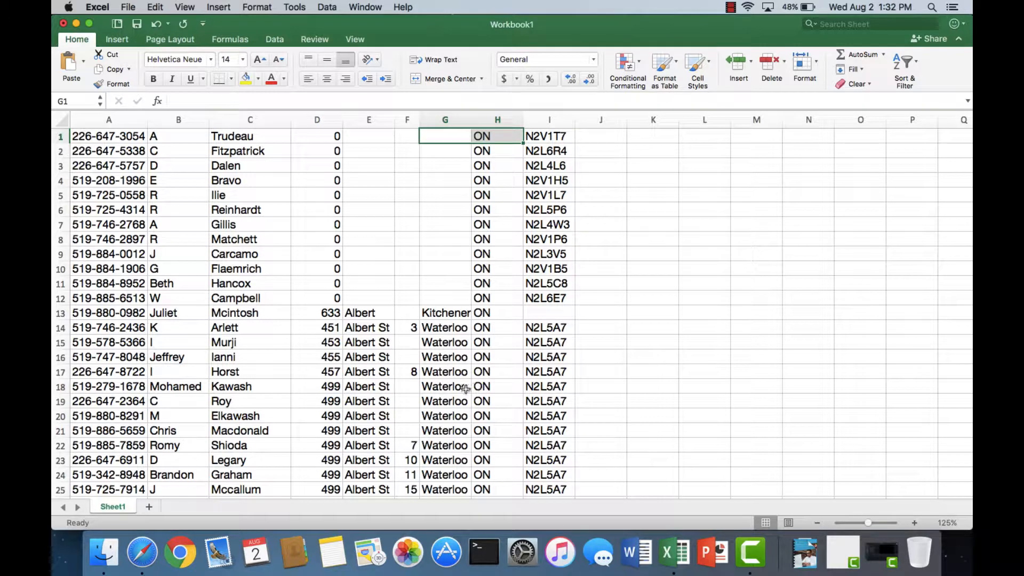
{"action": "right_click", "coordinate": [453, 136]}
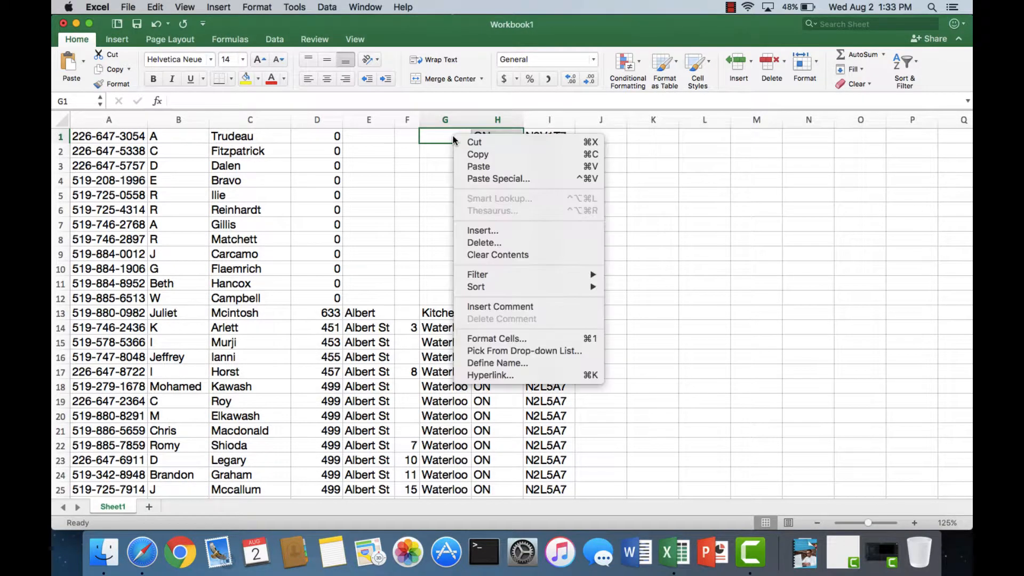
{"action": "left_click", "coordinate": [485, 244]}
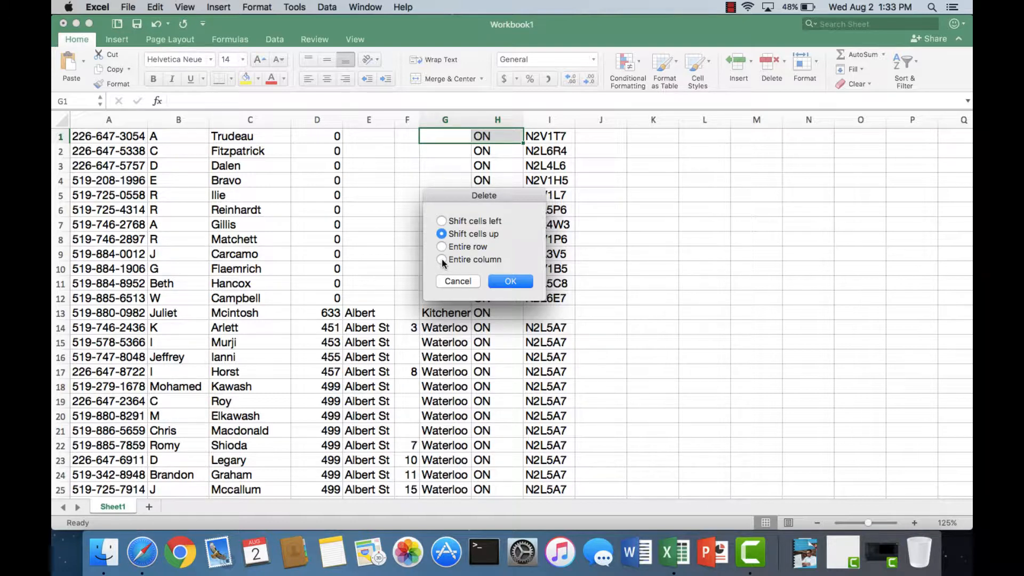
{"action": "left_click", "coordinate": [510, 281]}
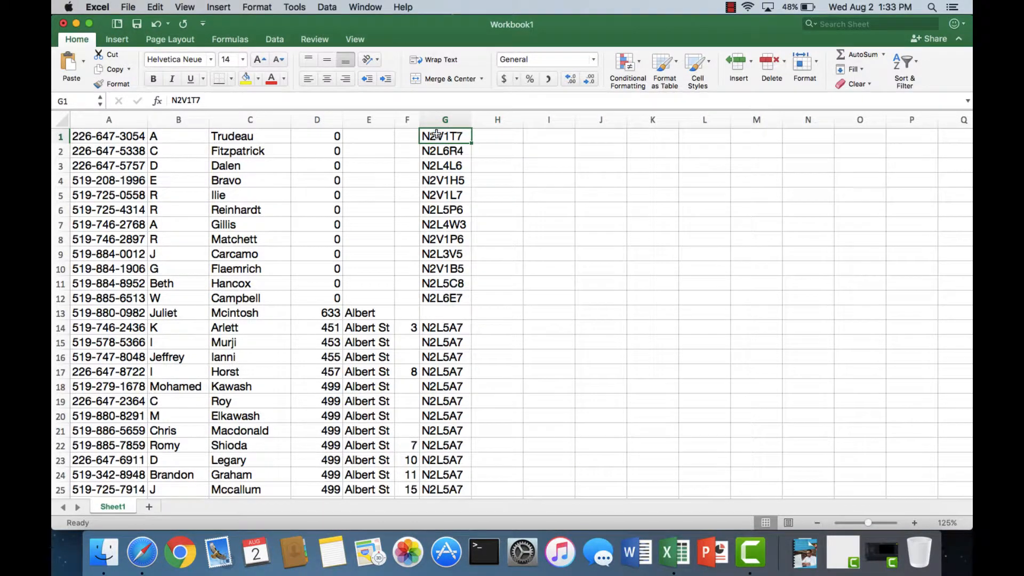
{"action": "key", "text": "Left"}
{"action": "key", "text": "Left"}
{"action": "key", "text": "Left"}
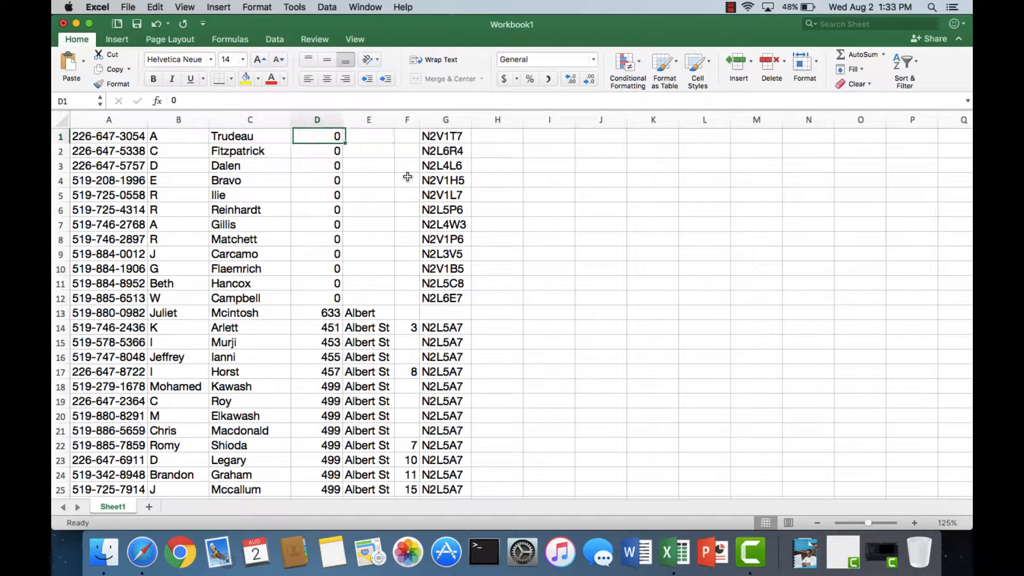
{"action": "key", "text": "Left"}
{"action": "key", "text": "Left"}
{"action": "key", "text": "Left"}
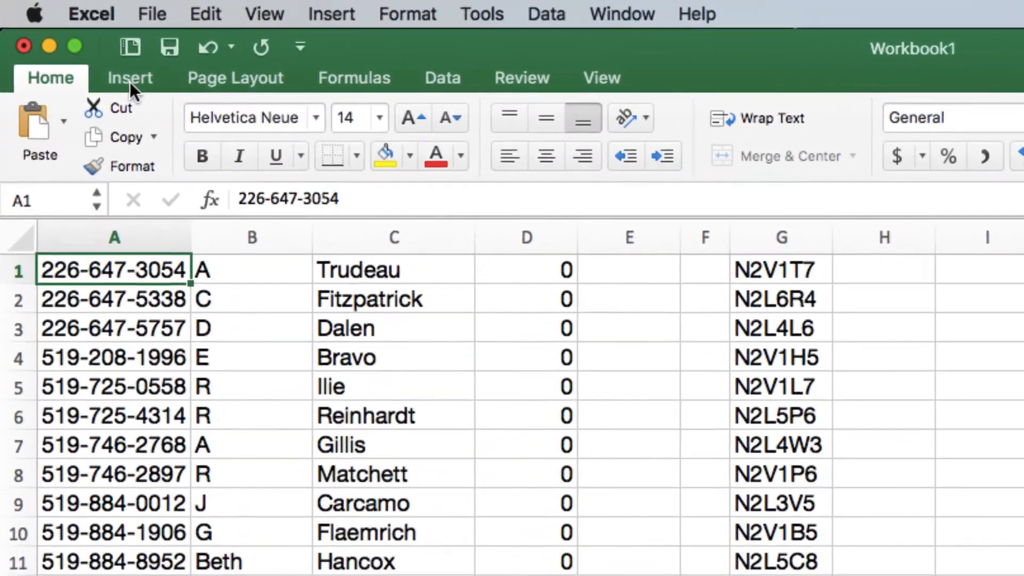
- Set the sheet's page orientation to Landscape and its paper size to Legal 8.5 x 14 in
{"action": "left_click", "coordinate": [224, 81]}
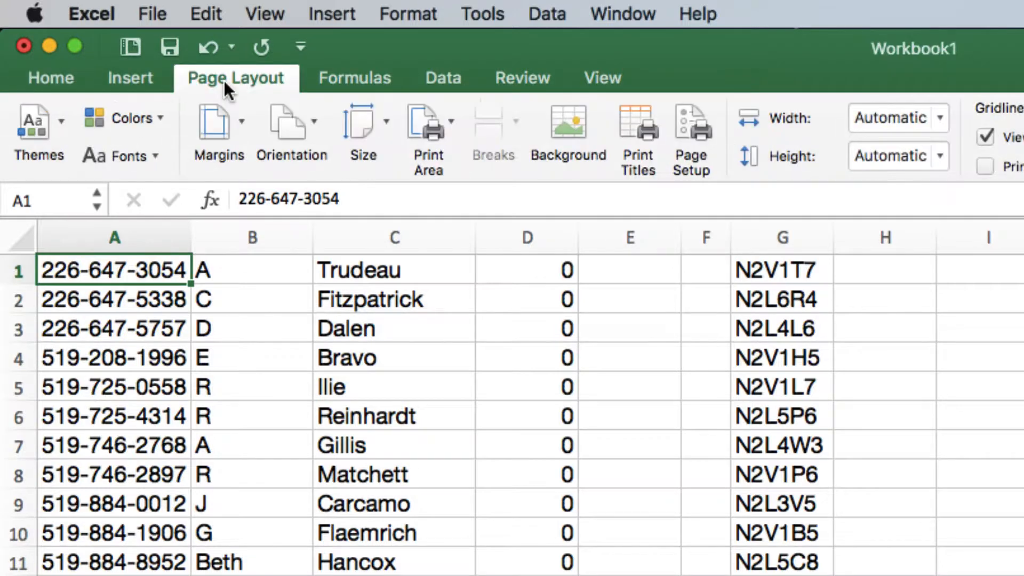
{"action": "left_click", "coordinate": [302, 126]}
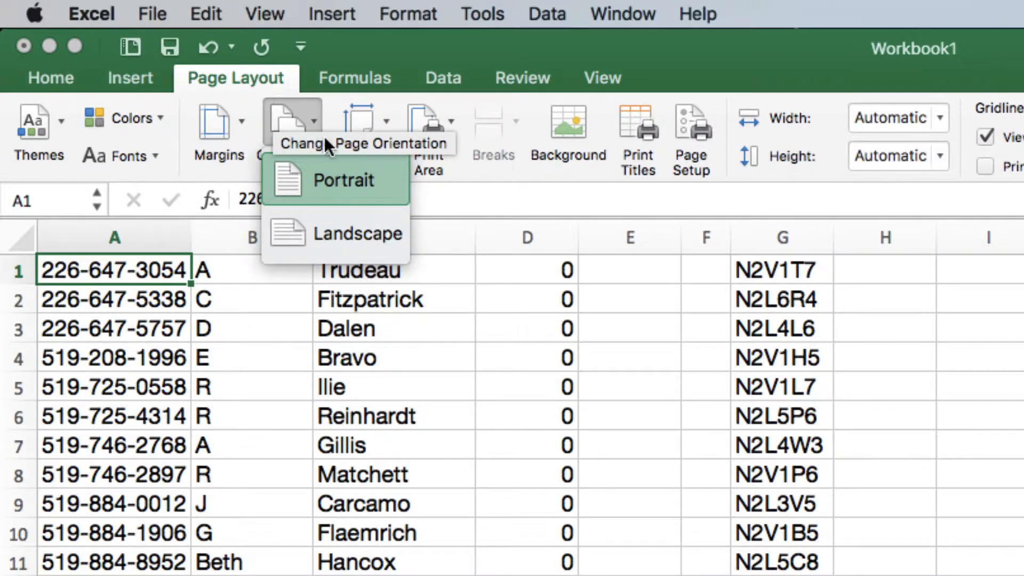
{"action": "left_click", "coordinate": [312, 124]}
{"action": "left_click", "coordinate": [309, 122]}
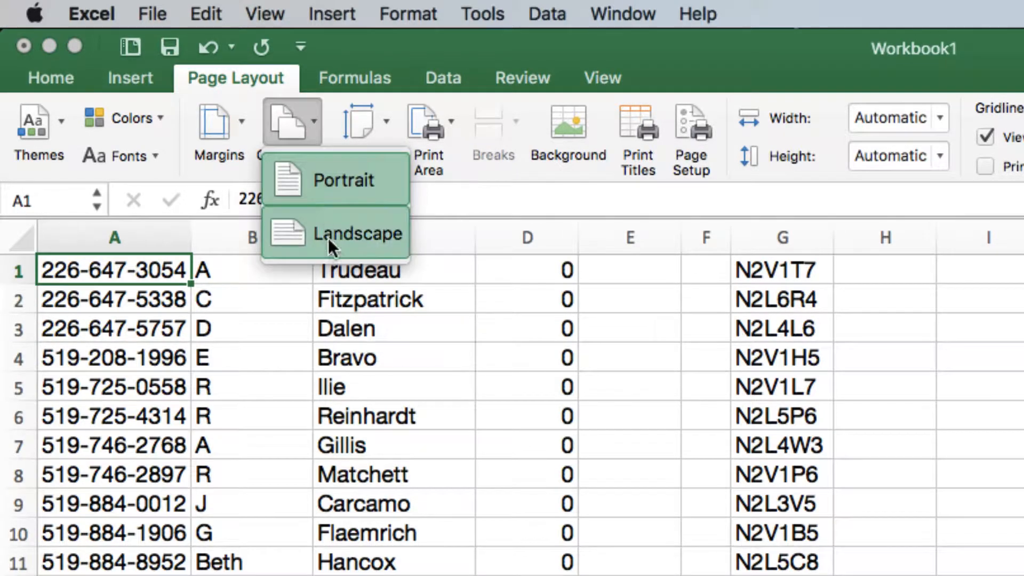
{"action": "left_click", "coordinate": [334, 246]}
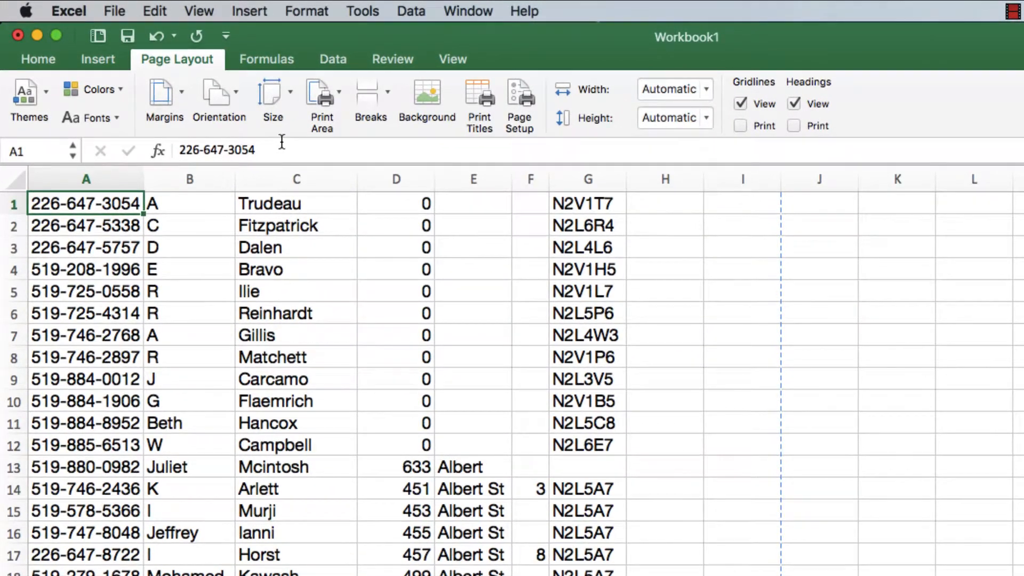
{"action": "left_click", "coordinate": [277, 98]}
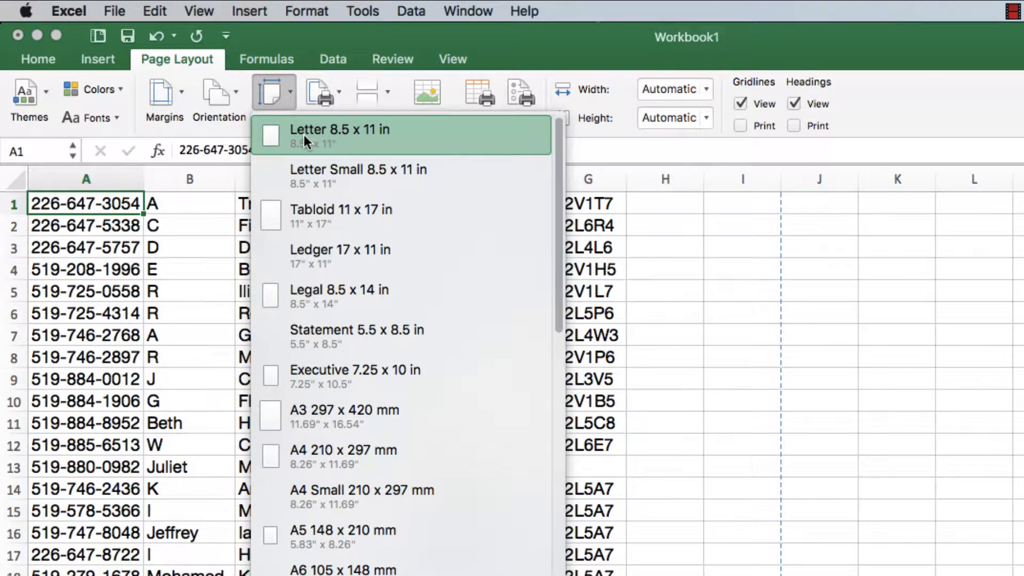
{"action": "left_click", "coordinate": [336, 300]}
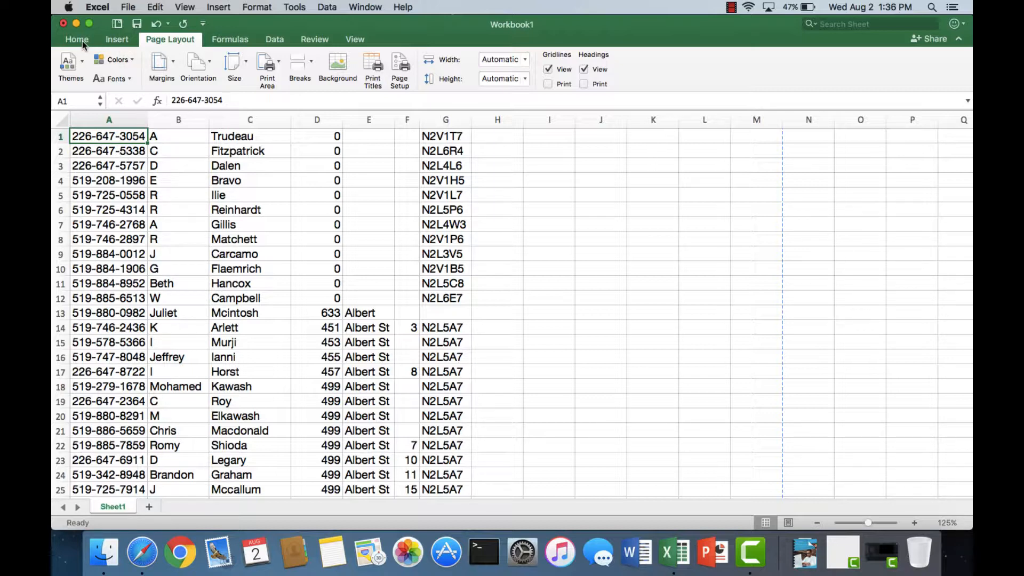
- Open the print settings for the lead list
{"action": "left_click", "coordinate": [128, 7]}
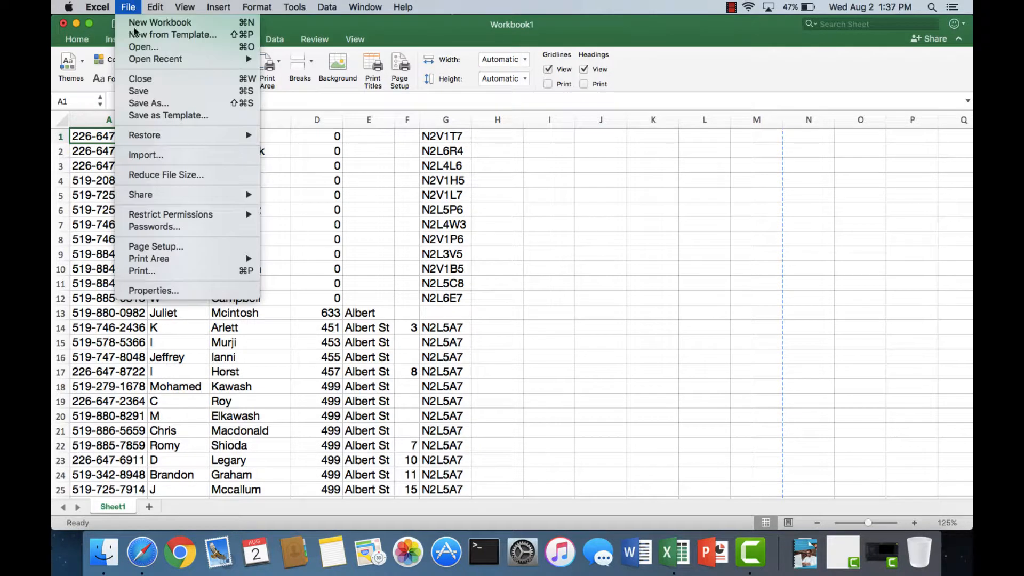
{"action": "left_click", "coordinate": [148, 271]}
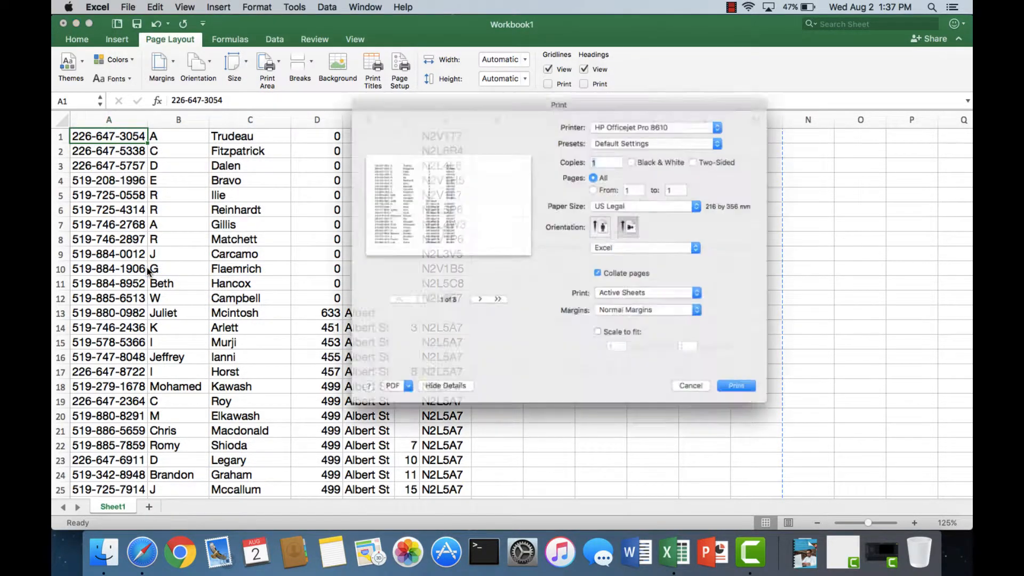